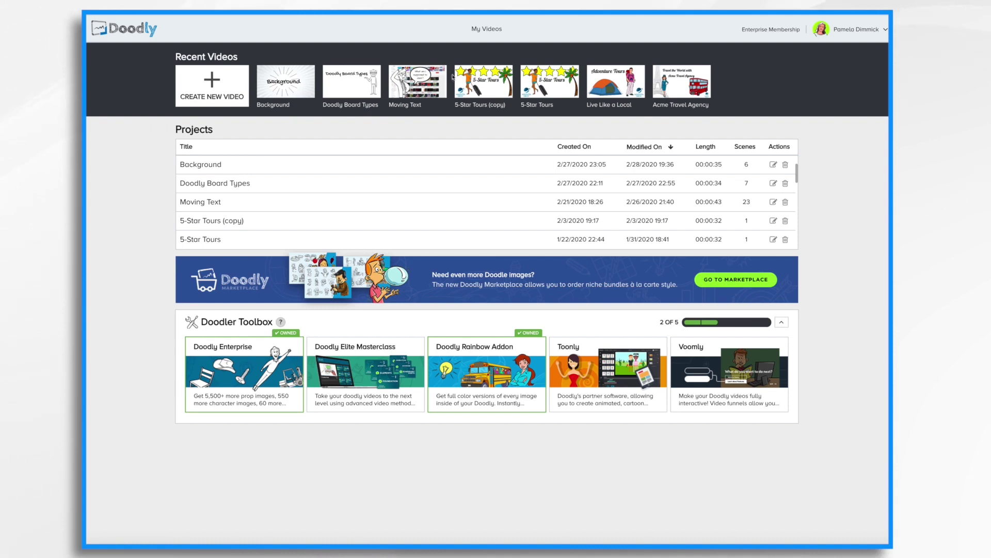
Create a new Whiteboard-style video titled "Cat Doctor" with 1080p (1920x1080) resolution.
click(211, 91)
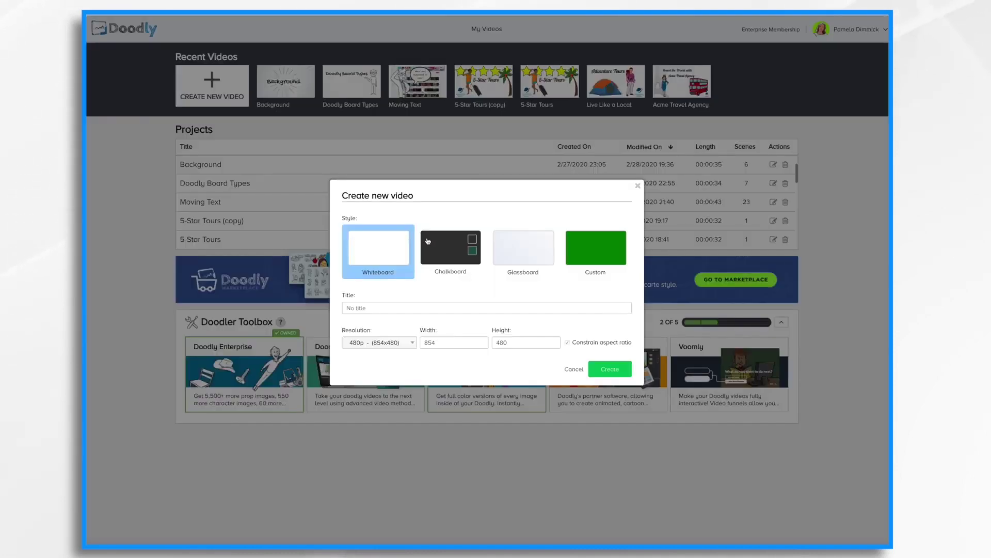
click(392, 309)
text(Caty)
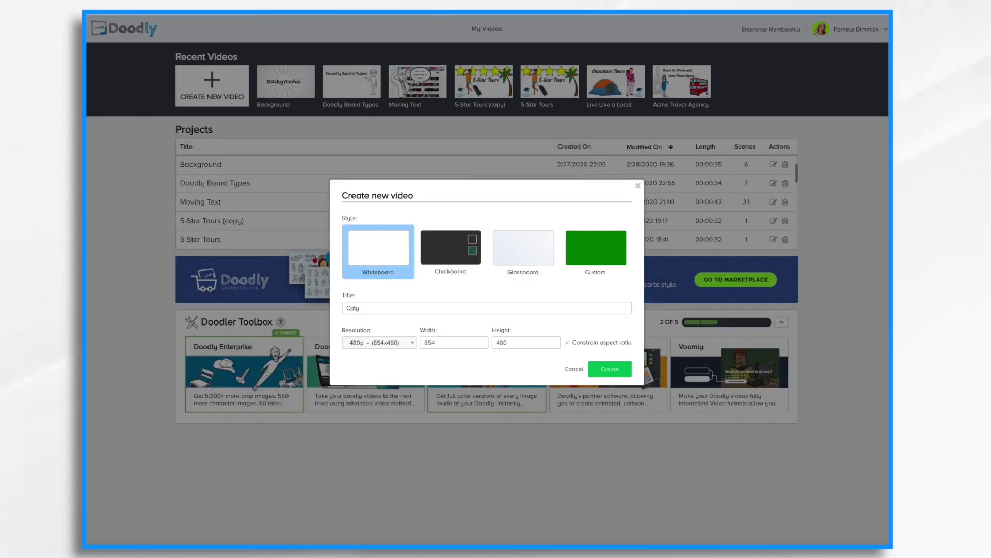
click(411, 343)
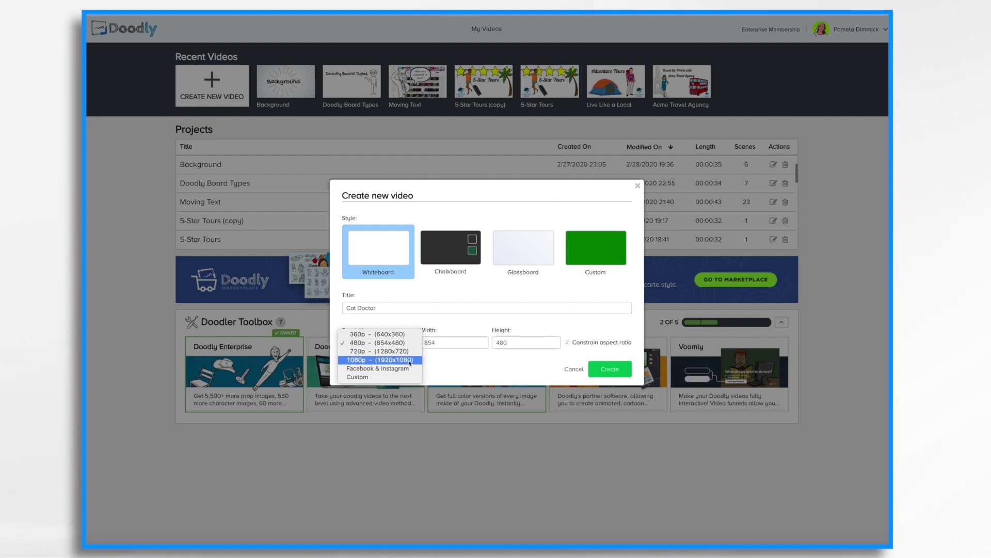
click(411, 360)
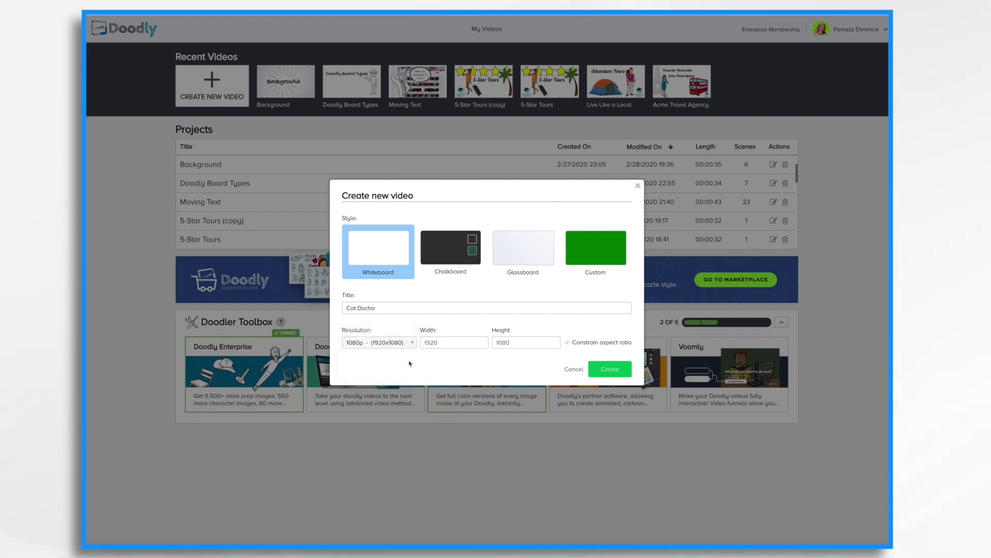
click(617, 370)
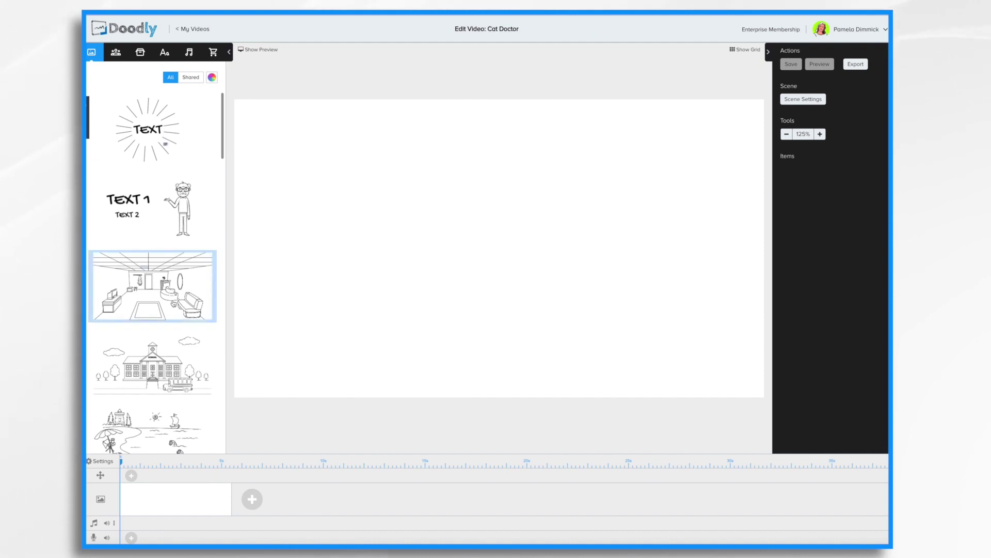
Find the office waiting-room scene with the reception desk and seated woman, and place it on the canvas.
scroll(152, 258, down, 4)
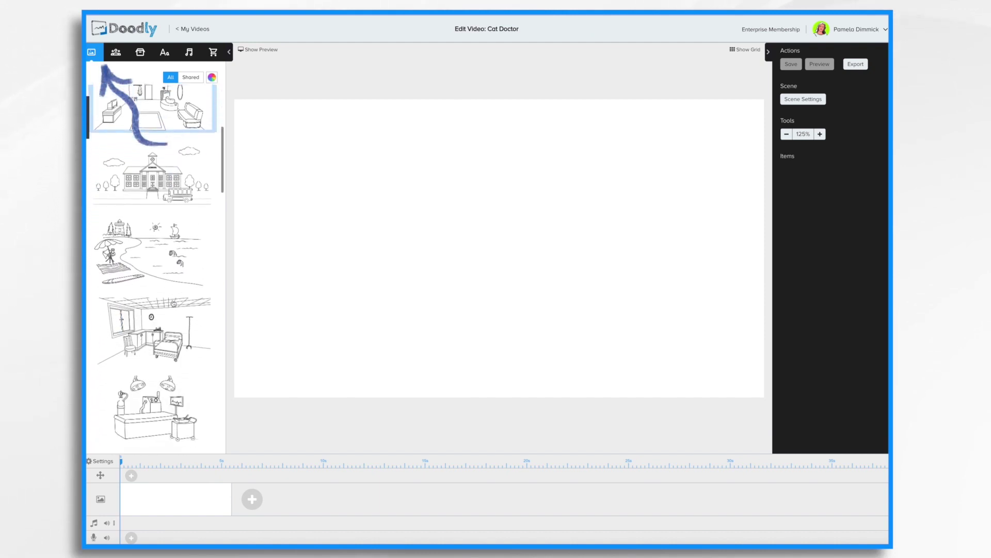
scroll(152, 258, down, 6)
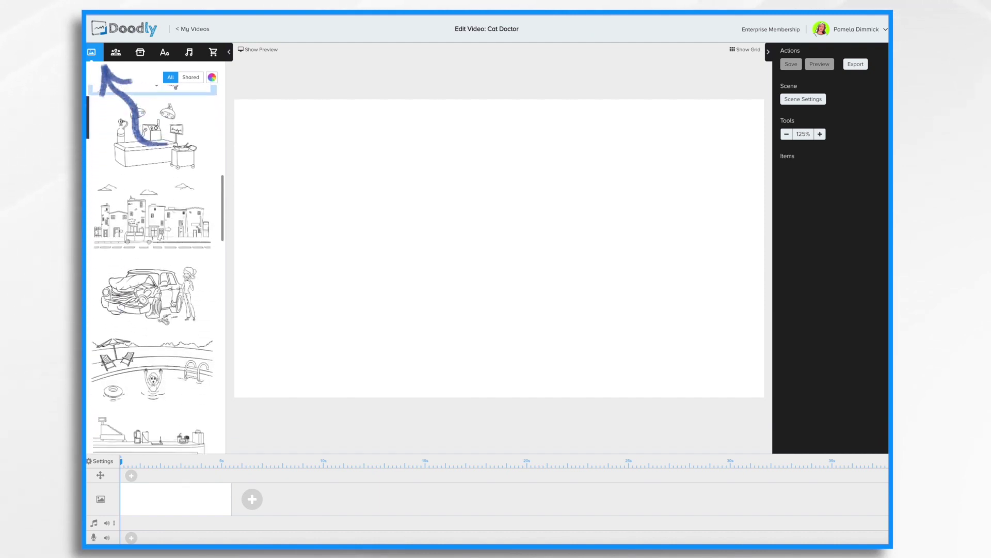
scroll(153, 222, down, 7)
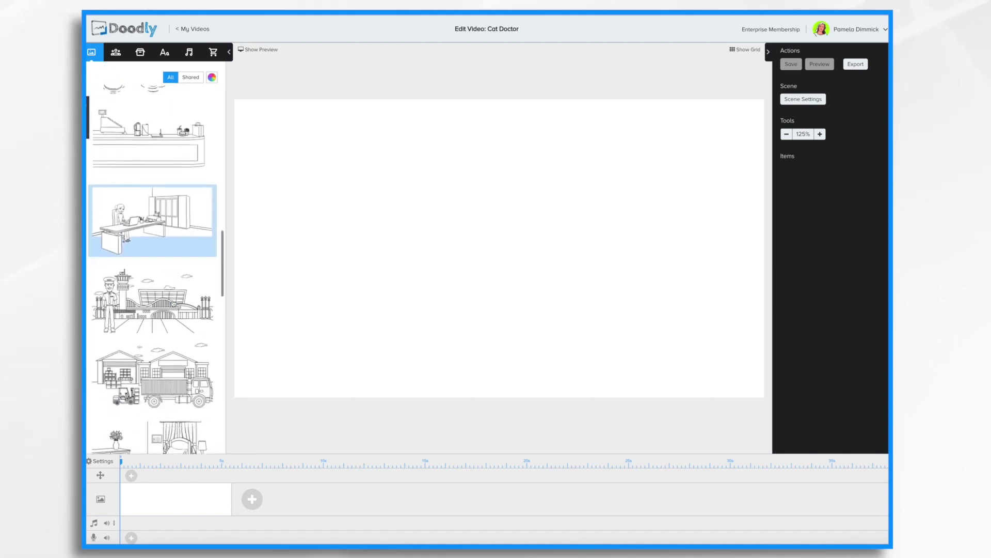
scroll(152, 222, down, 5)
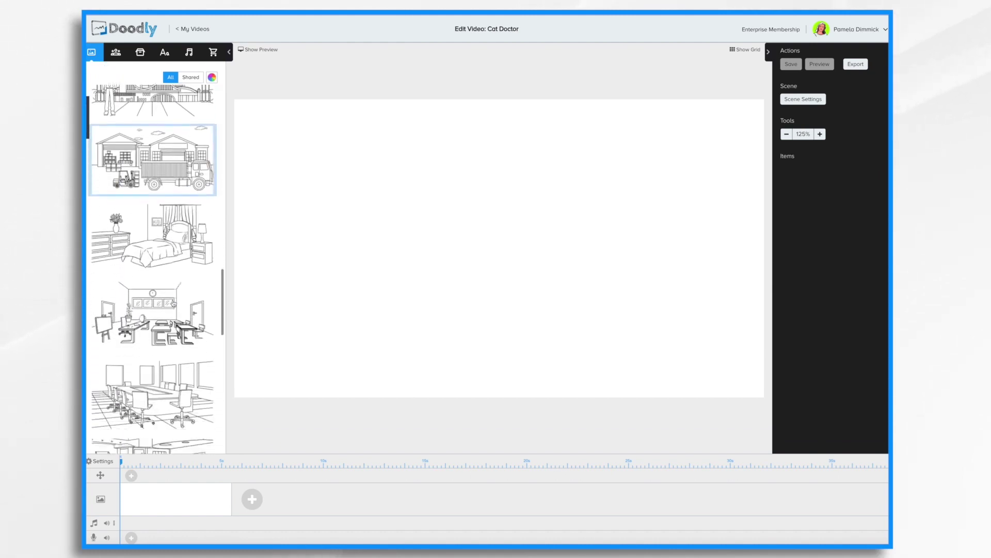
scroll(173, 303, down, 6)
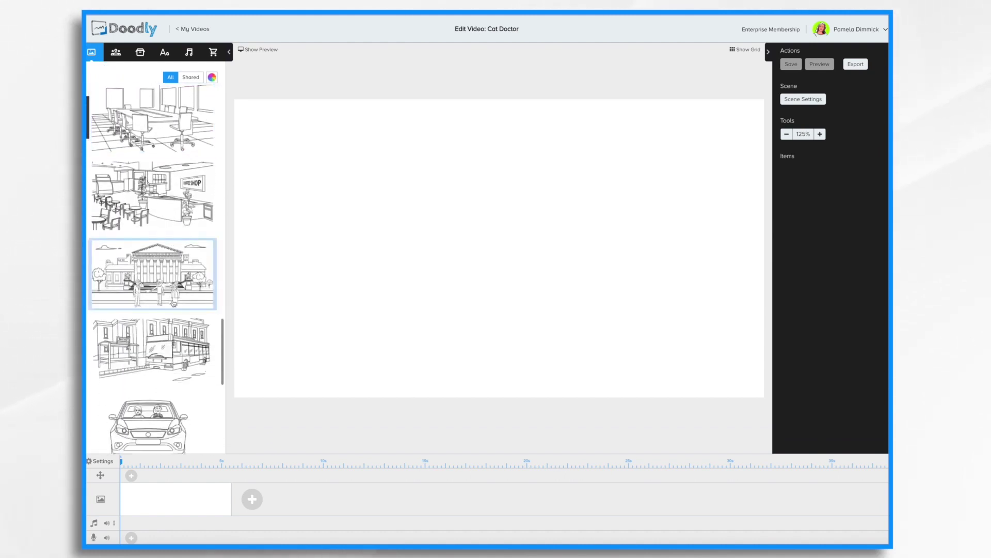
scroll(173, 304, down, 10)
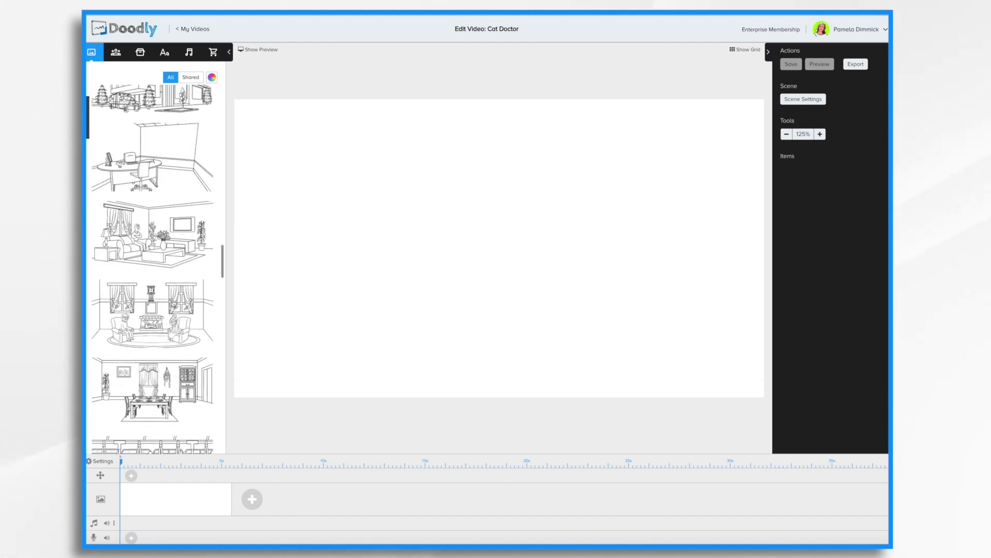
scroll(174, 303, down, 6)
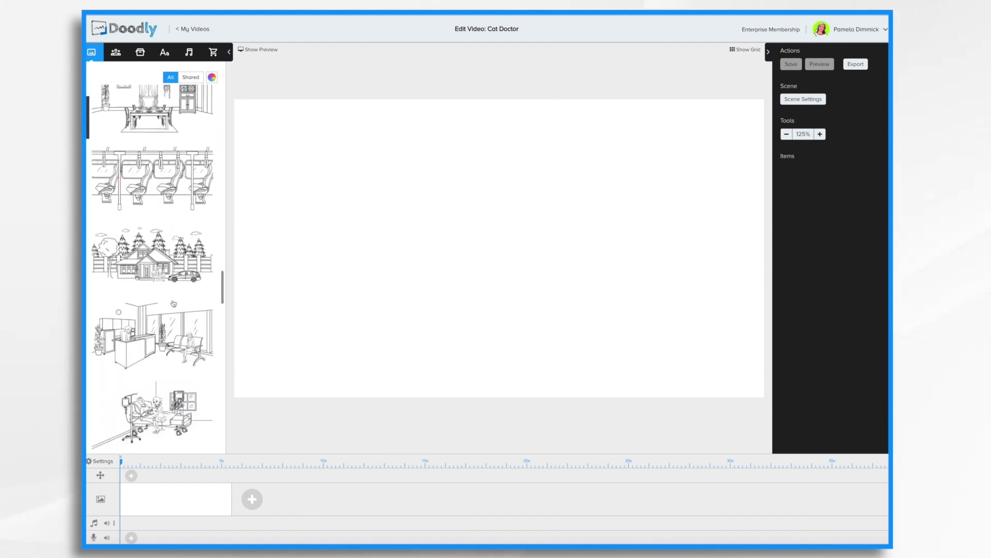
scroll(173, 303, down, 4)
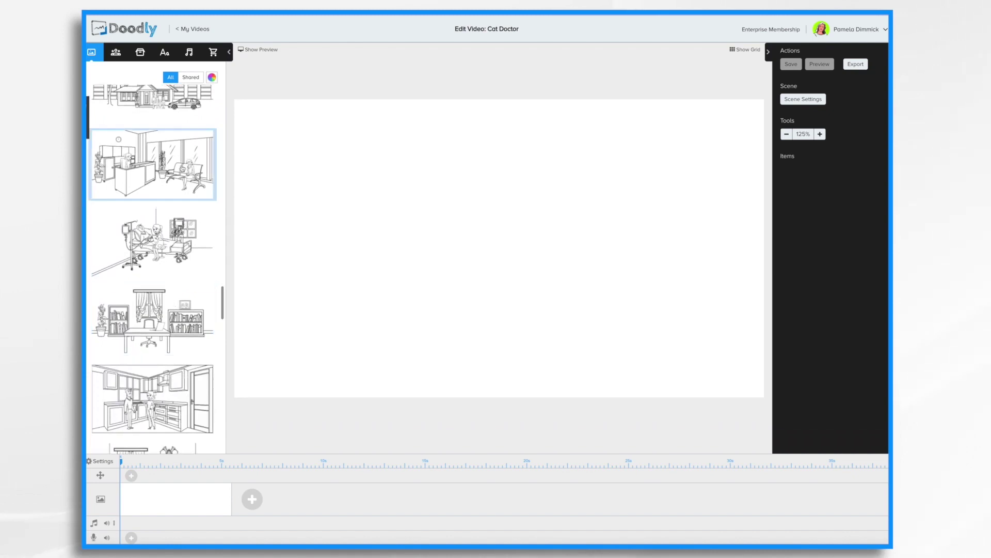
drag(176, 166, 505, 222)
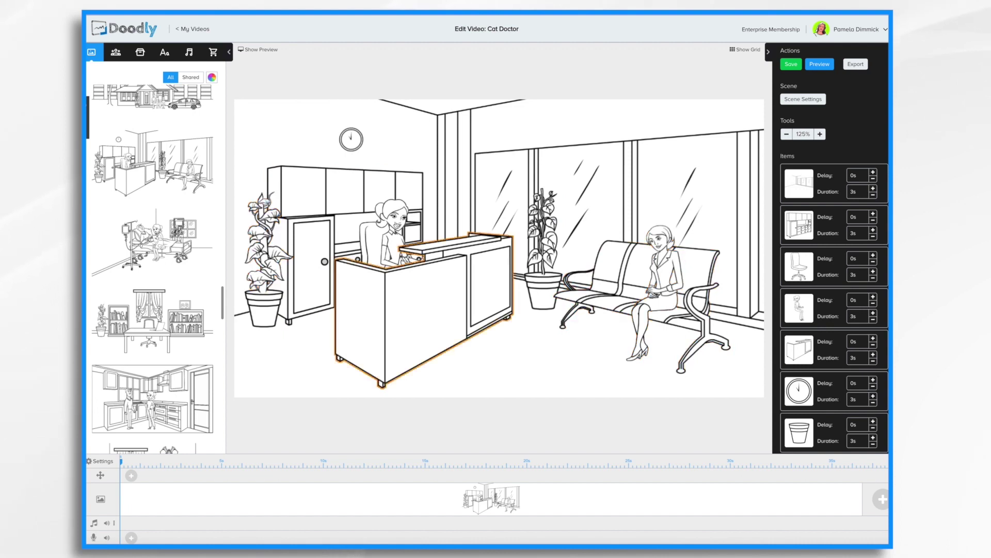
Shift the reception desk slightly to the left and move the wall clock right, above the end of the cabinets.
drag(436, 222, 384, 221)
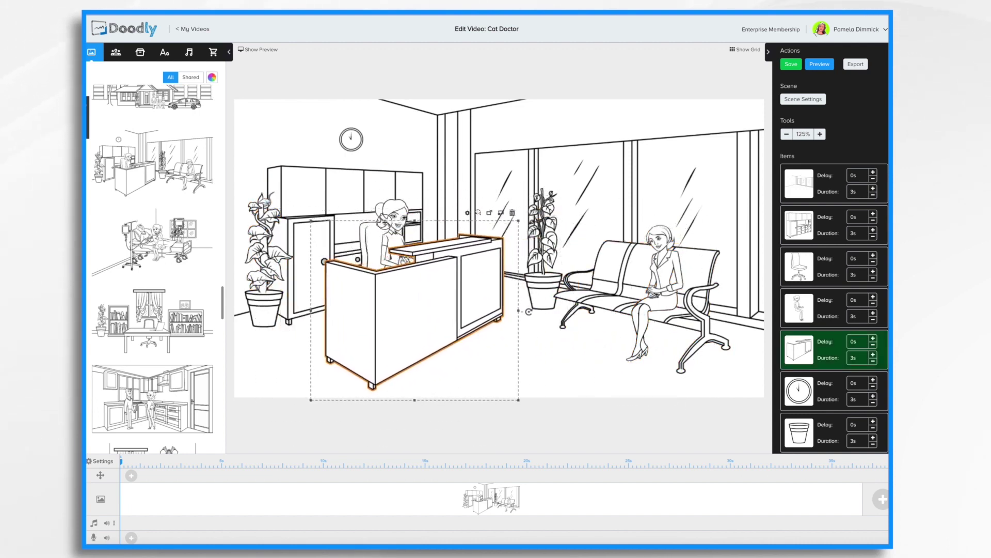
drag(352, 138, 410, 131)
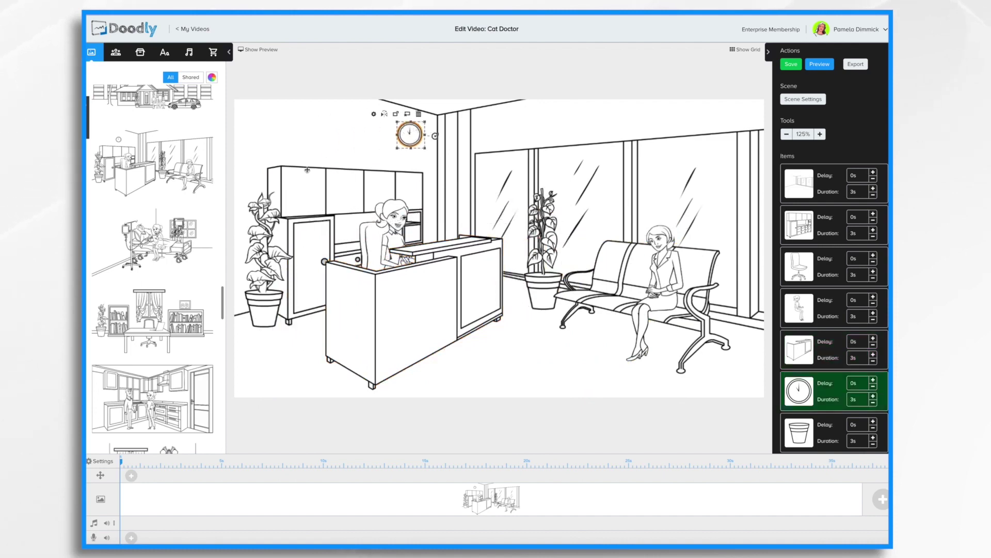
Delete the plant and its pot beside the cabinets from the scene.
click(266, 243)
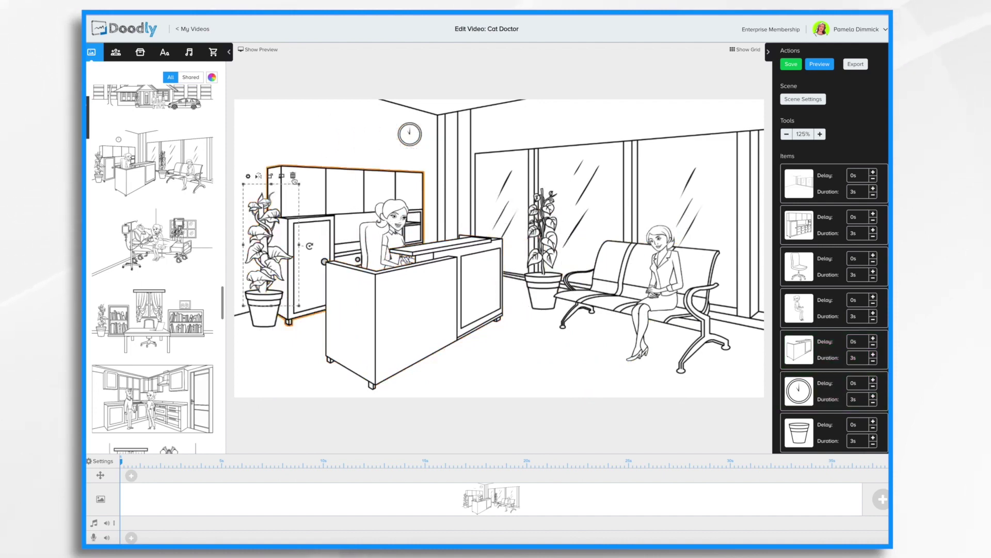
key(Delete)
key(Return)
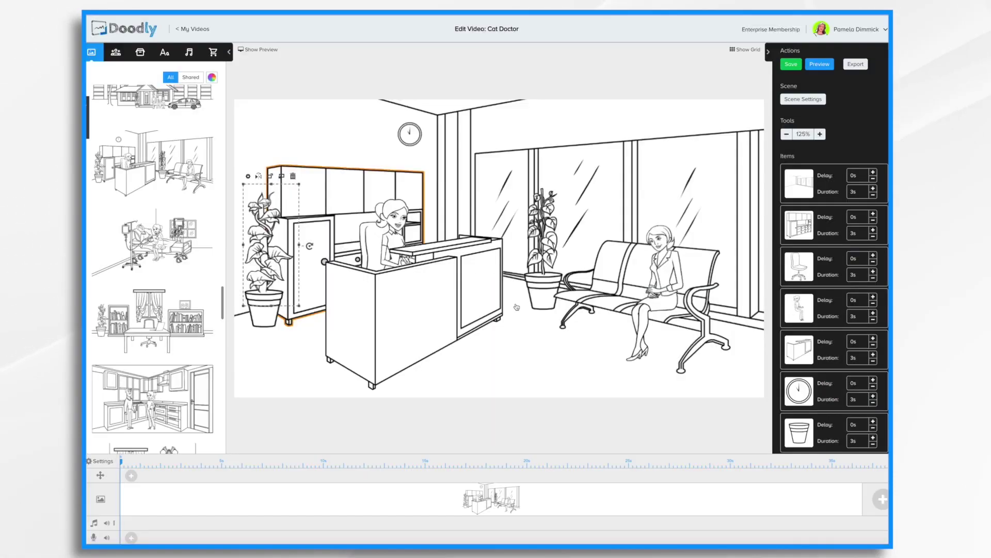
click(265, 312)
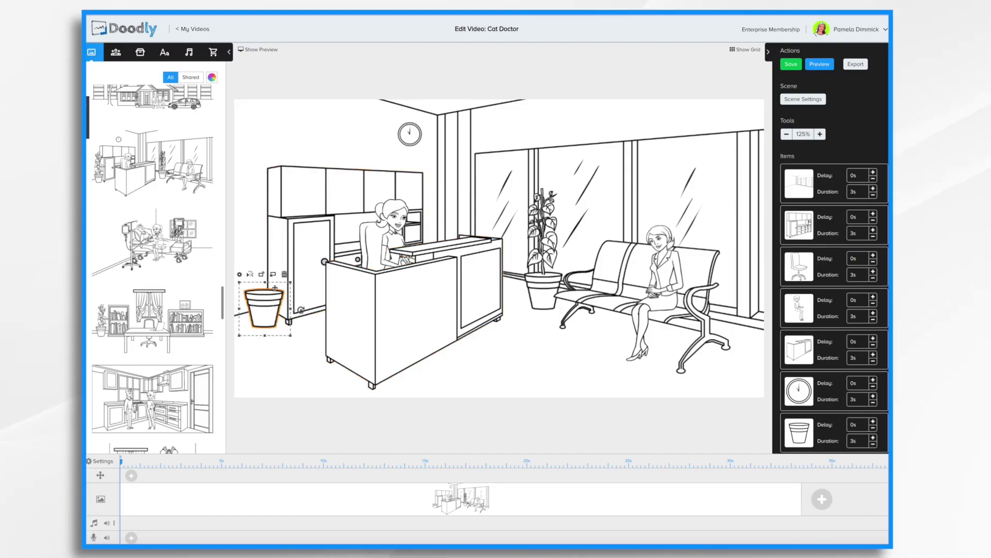
click(285, 274)
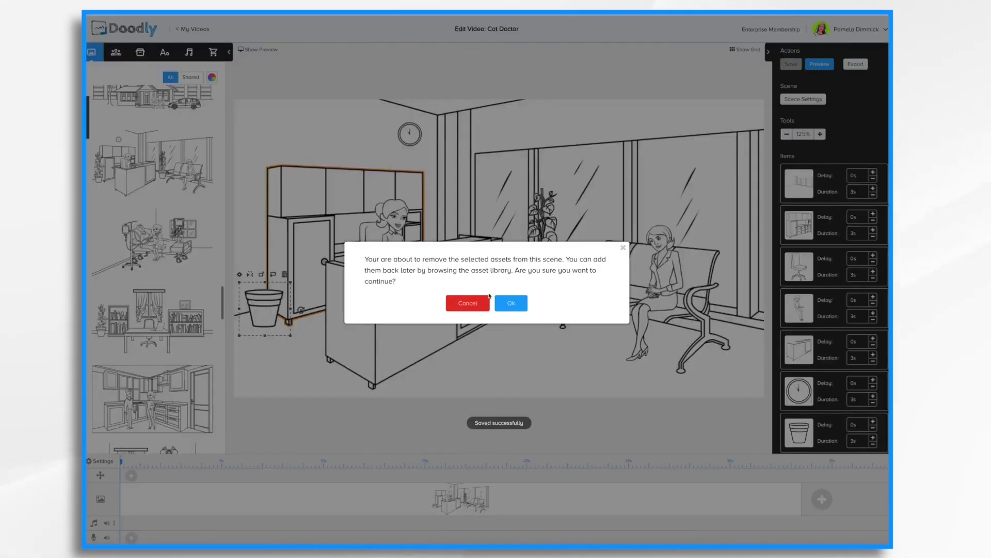
click(521, 304)
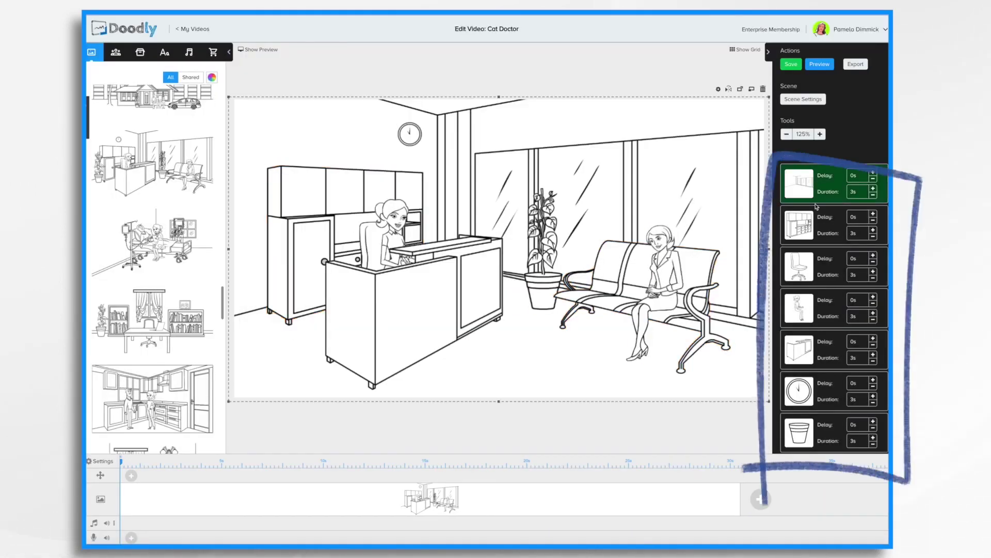
Select the cabinets, chair, receptionist, desk and clock in the item list in turn to locate each in the scene.
click(813, 223)
click(808, 264)
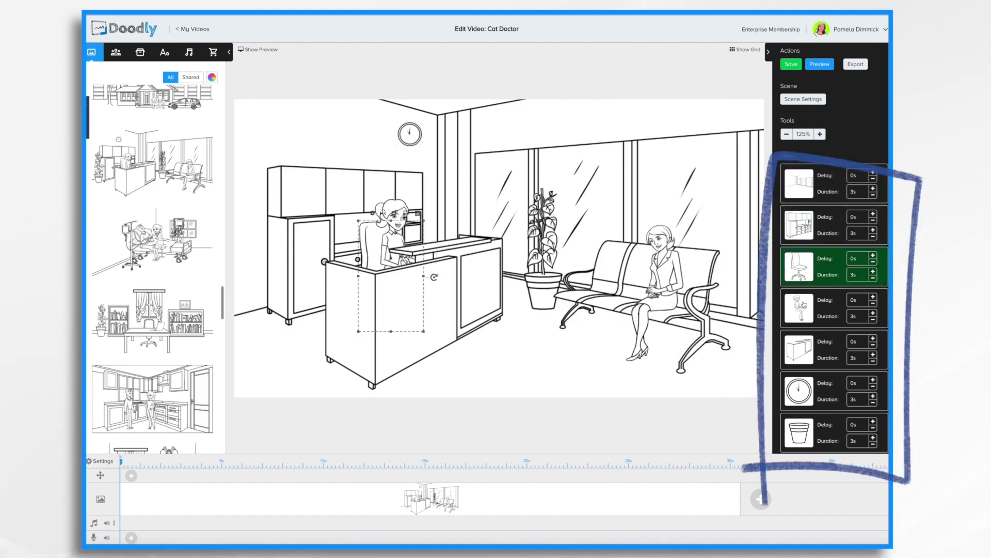
click(805, 304)
click(804, 349)
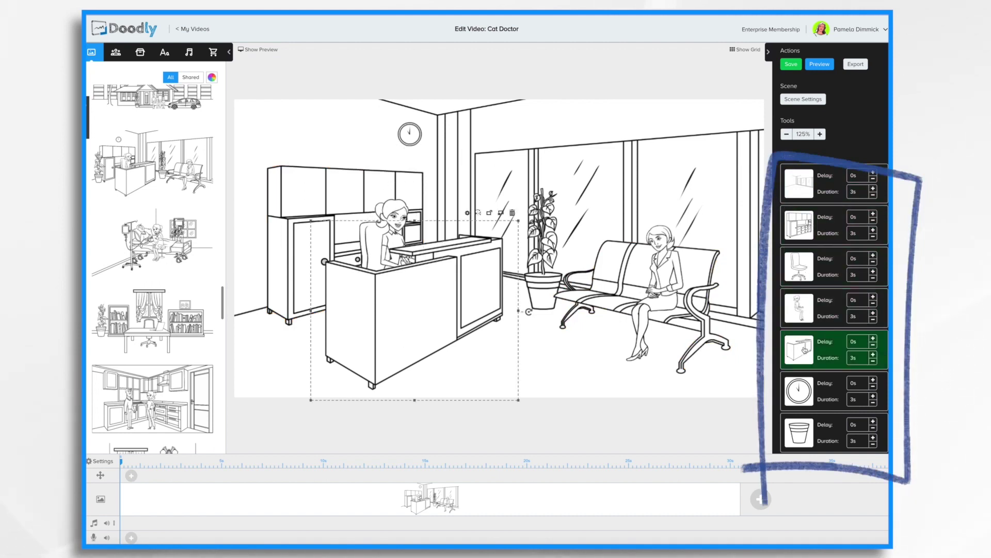
click(805, 395)
click(799, 308)
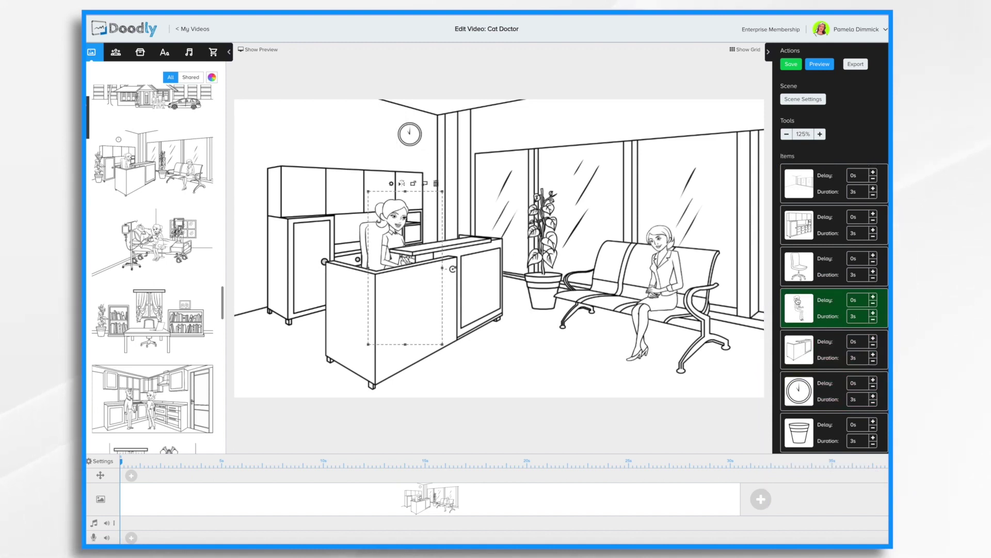
Reorder the receptionist after the desk in the item list, then restore her place before it.
drag(799, 309, 800, 360)
drag(804, 307, 807, 372)
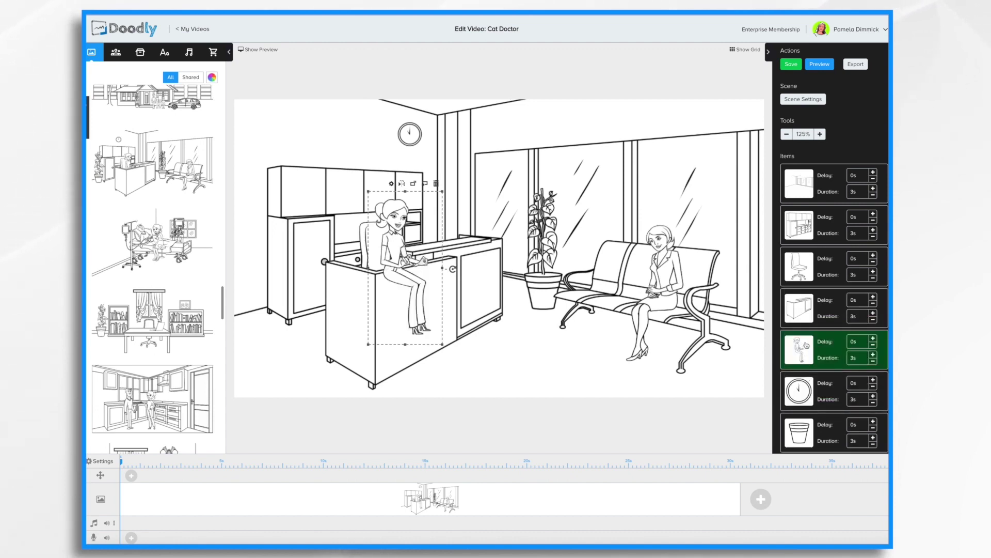
drag(806, 373, 805, 314)
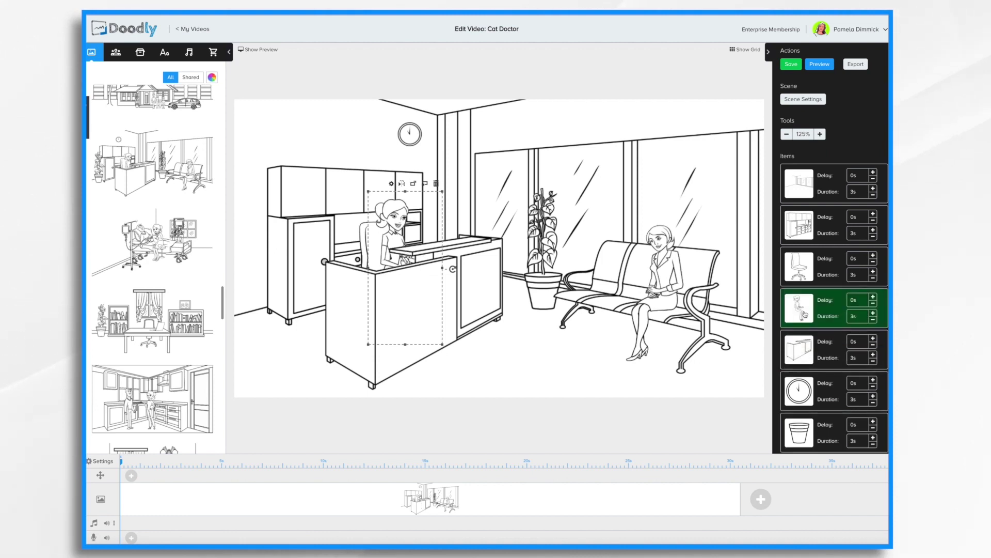
Bring the receptionist one layer forward, in front of the desk, and send her back behind it.
click(414, 184)
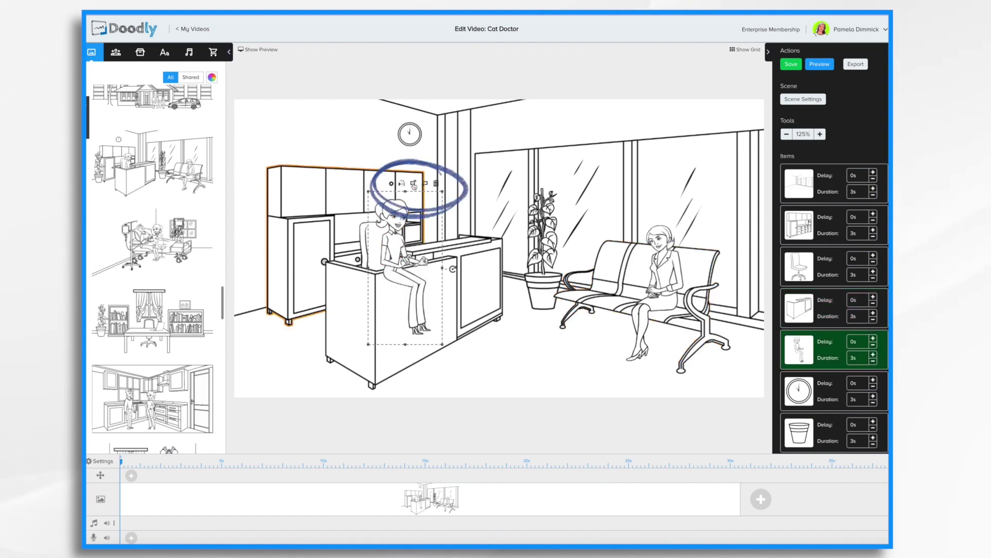
click(414, 185)
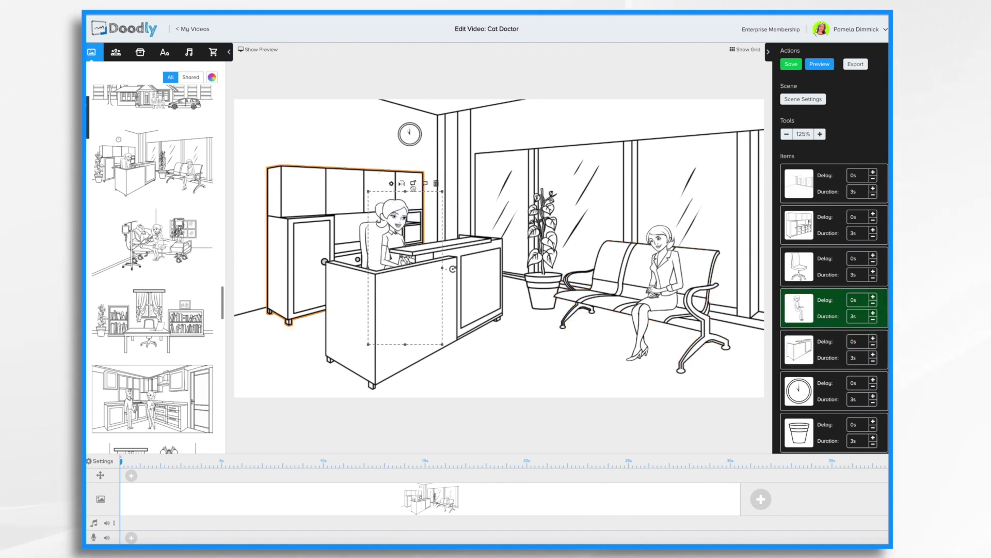
click(414, 184)
click(425, 184)
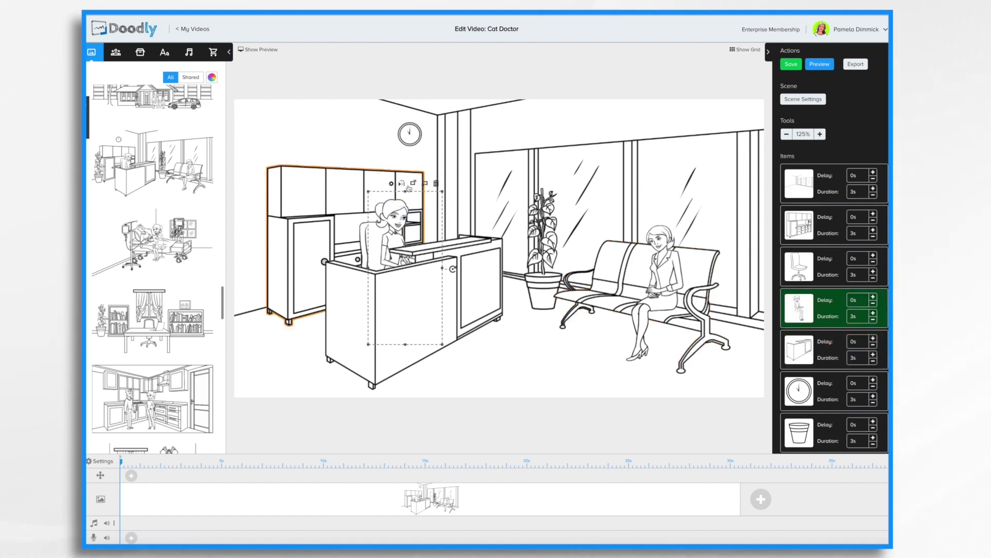
Select the woman seated on the waiting-room bench and search the character library for "sitting".
click(543, 287)
click(630, 280)
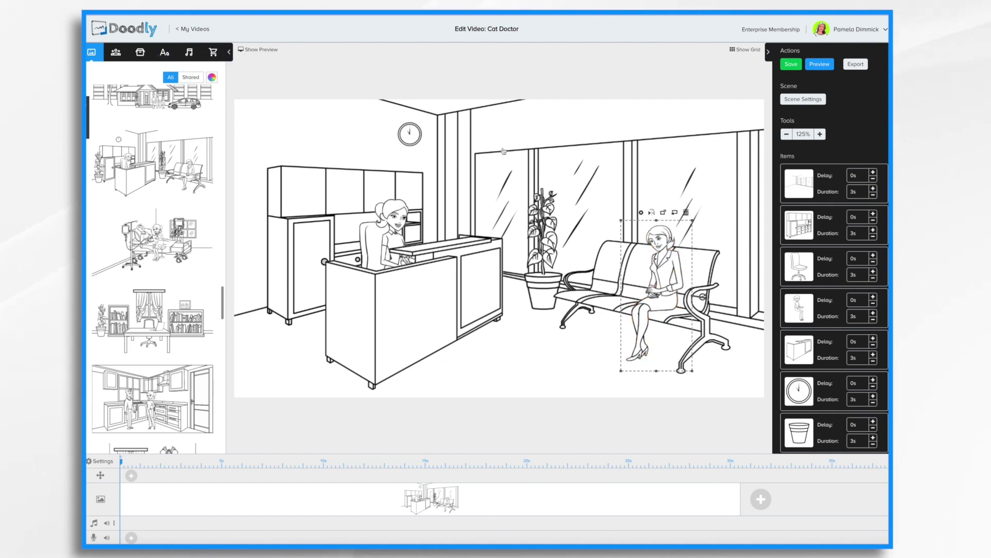
click(115, 52)
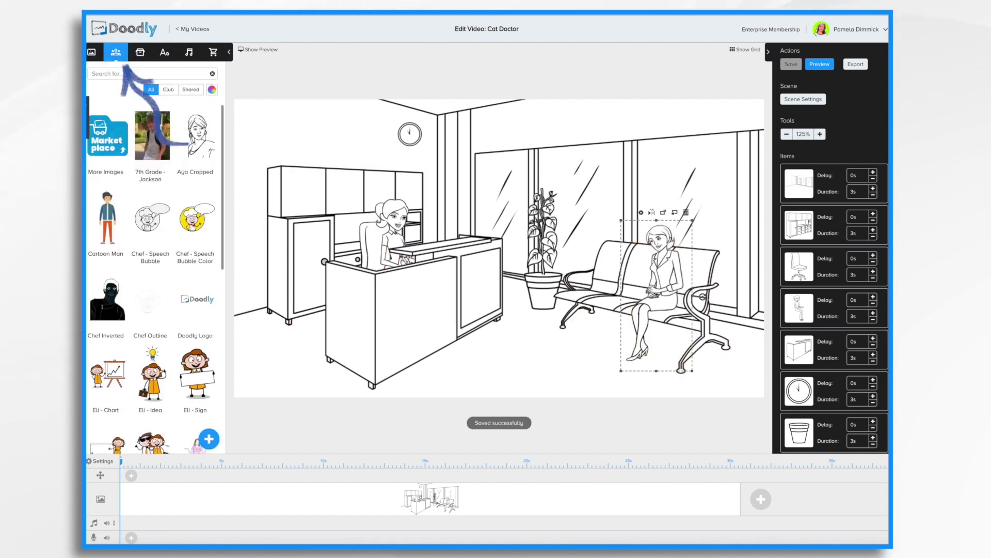
click(133, 74)
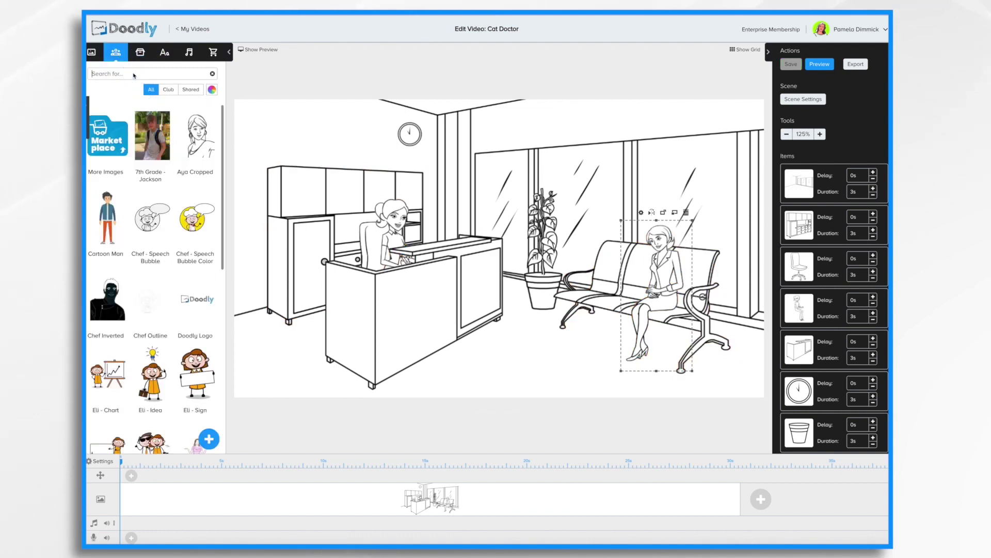
text(sitting)
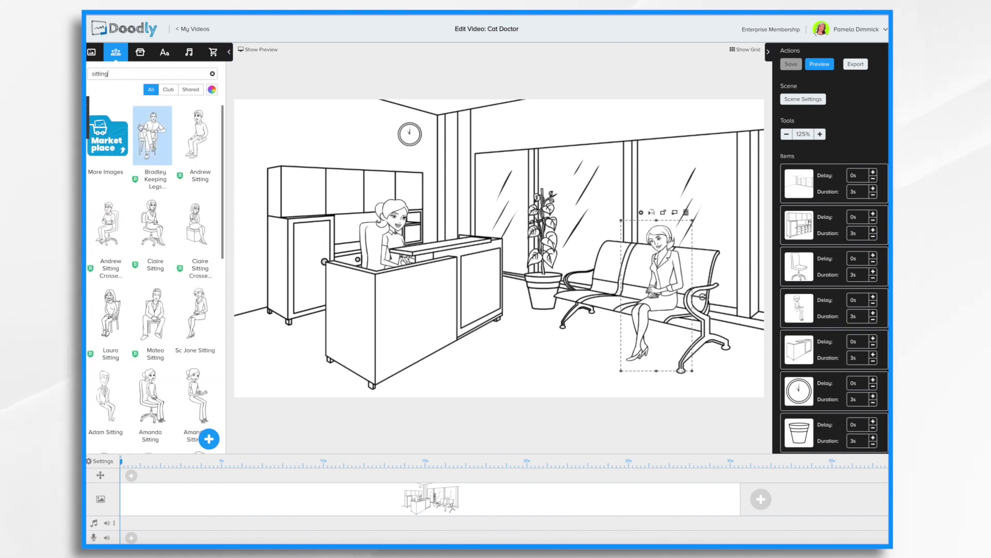
Replace the woman on the bench with the Jacob Sitting character from the search results.
scroll(161, 281, down, 5)
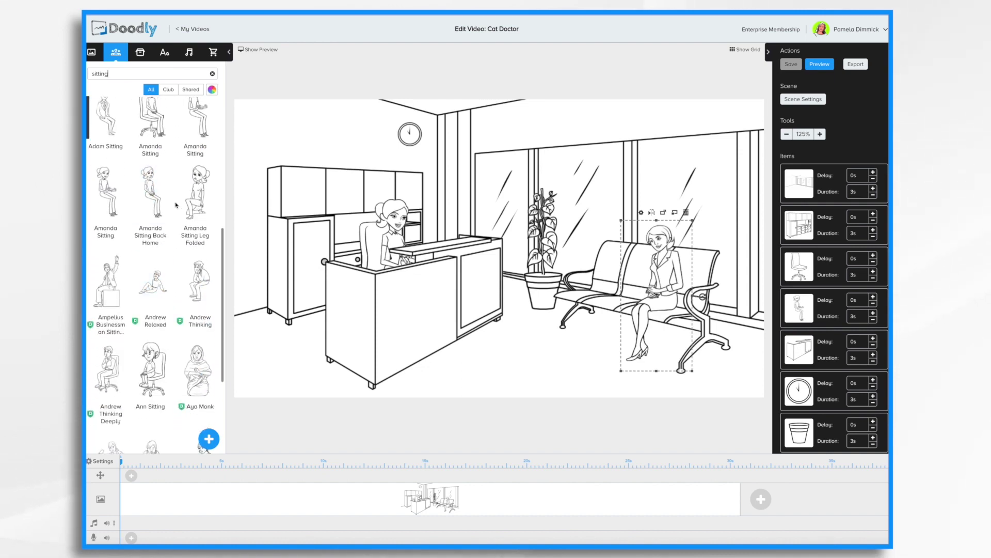
scroll(178, 200, up, 2)
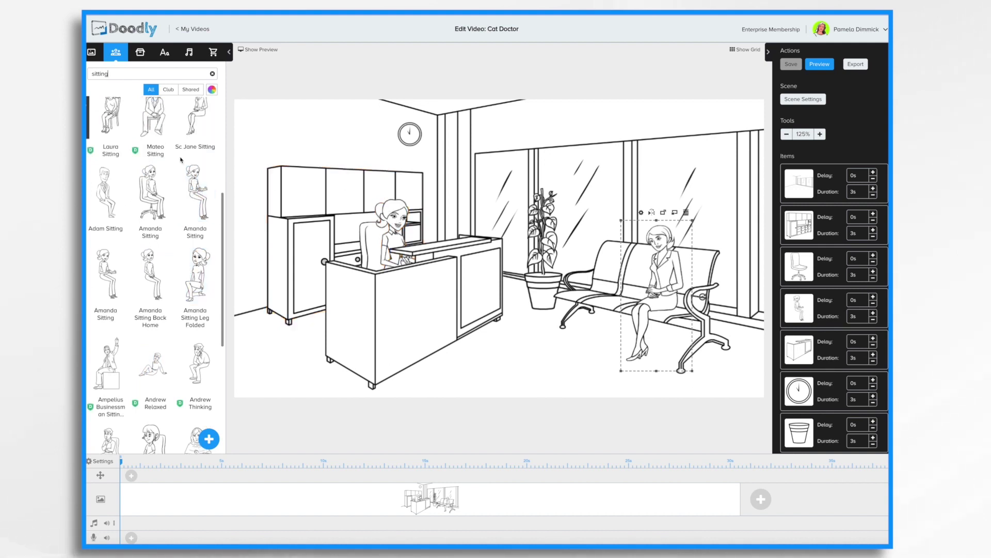
scroll(183, 275, up, 3)
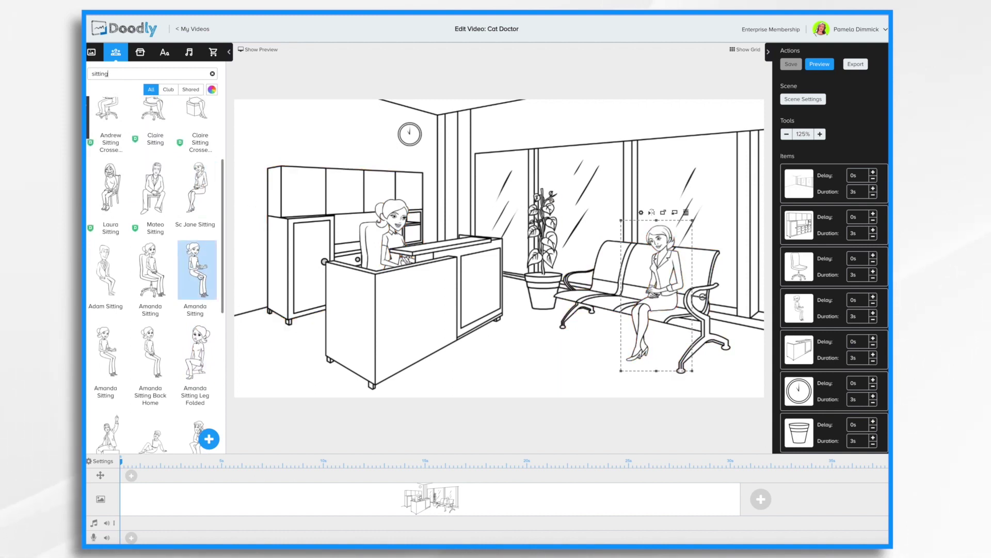
scroll(199, 274, down, 8)
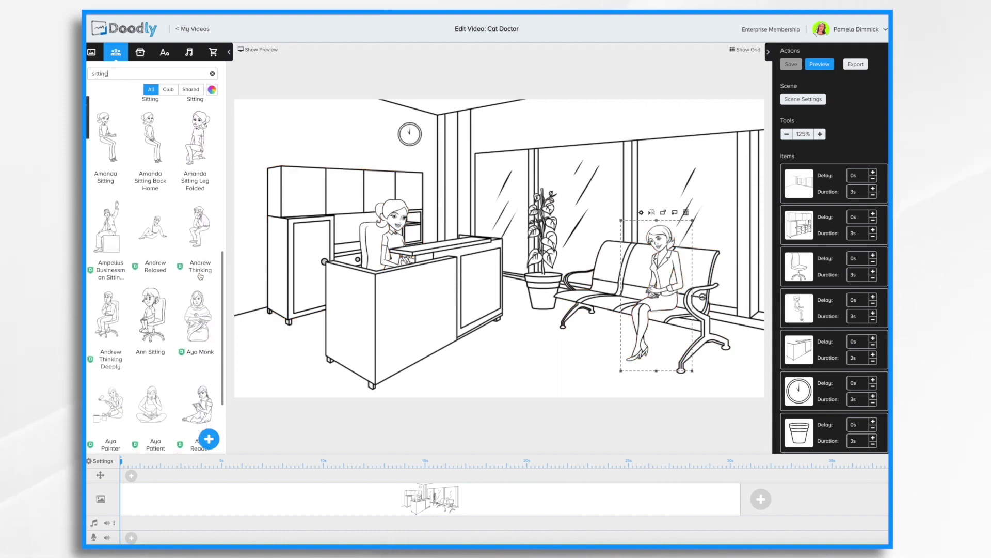
scroll(201, 275, down, 11)
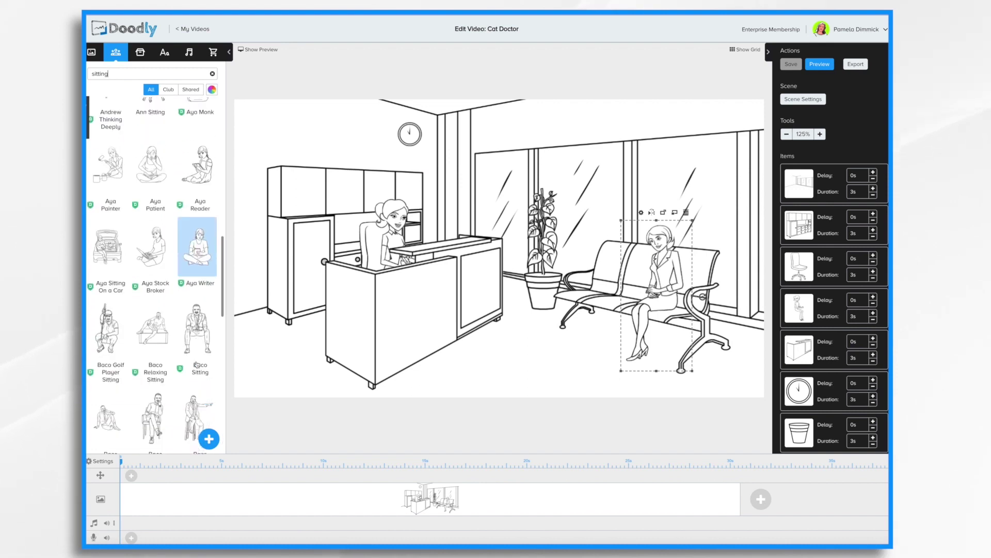
scroll(196, 364, down, 7)
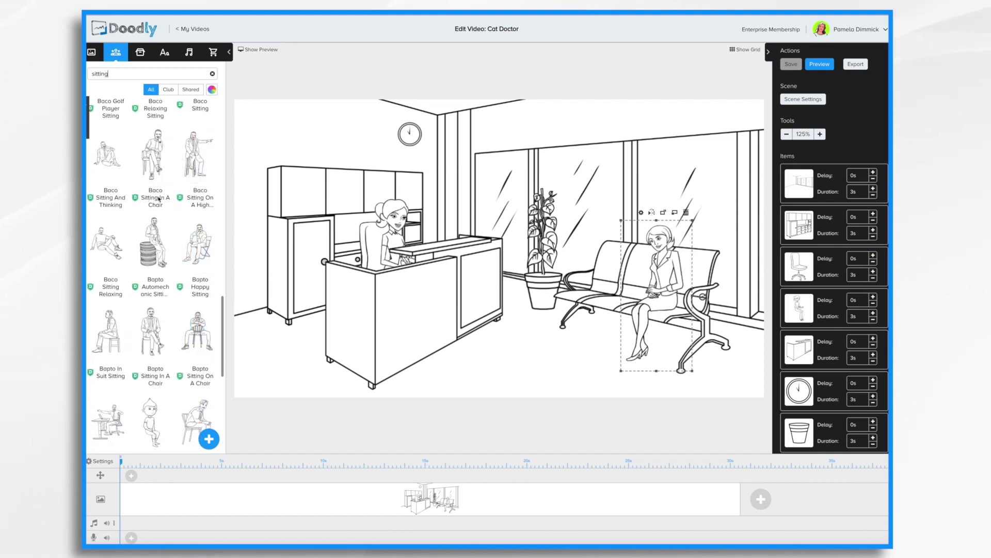
scroll(159, 199, down, 5)
scroll(197, 293, down, 5)
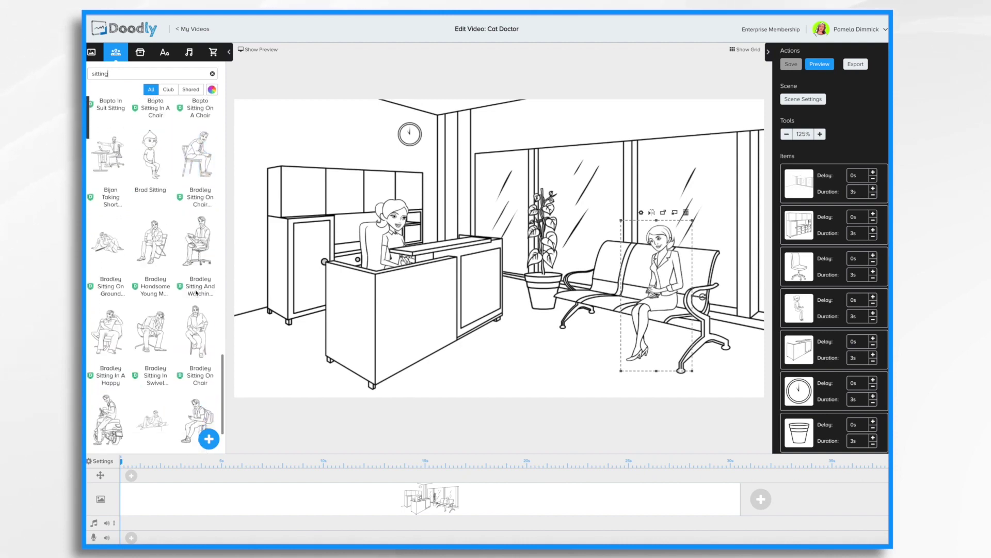
scroll(196, 293, down, 10)
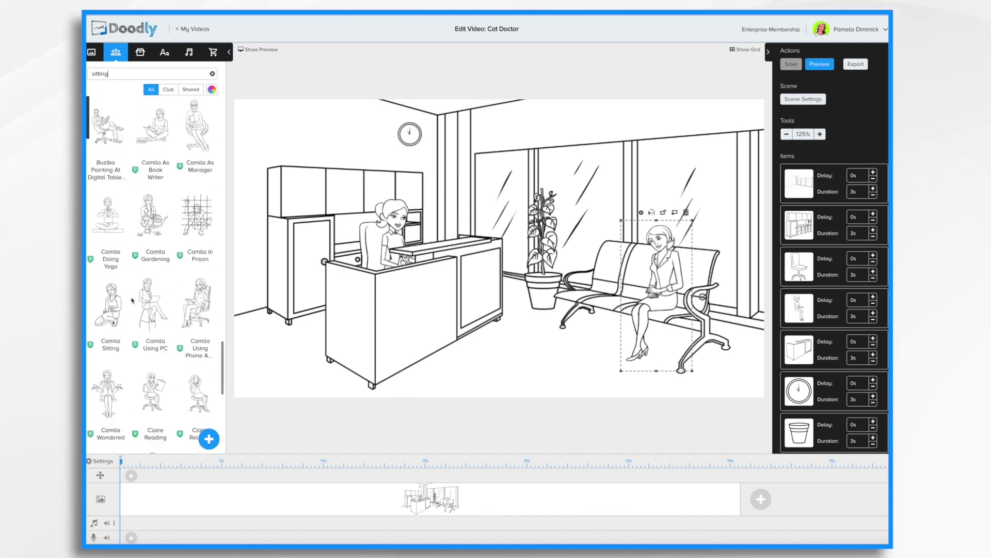
scroll(132, 300, down, 10)
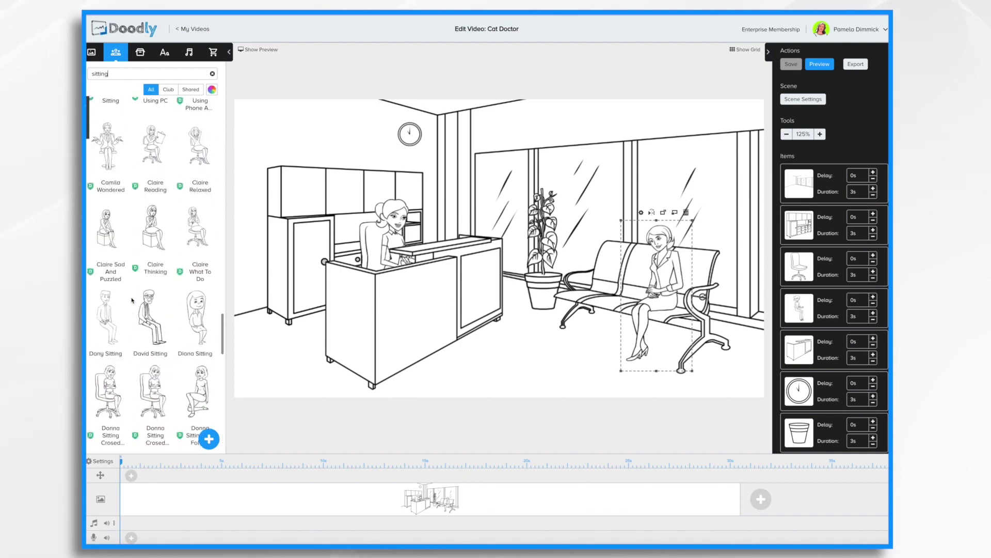
scroll(137, 303, down, 15)
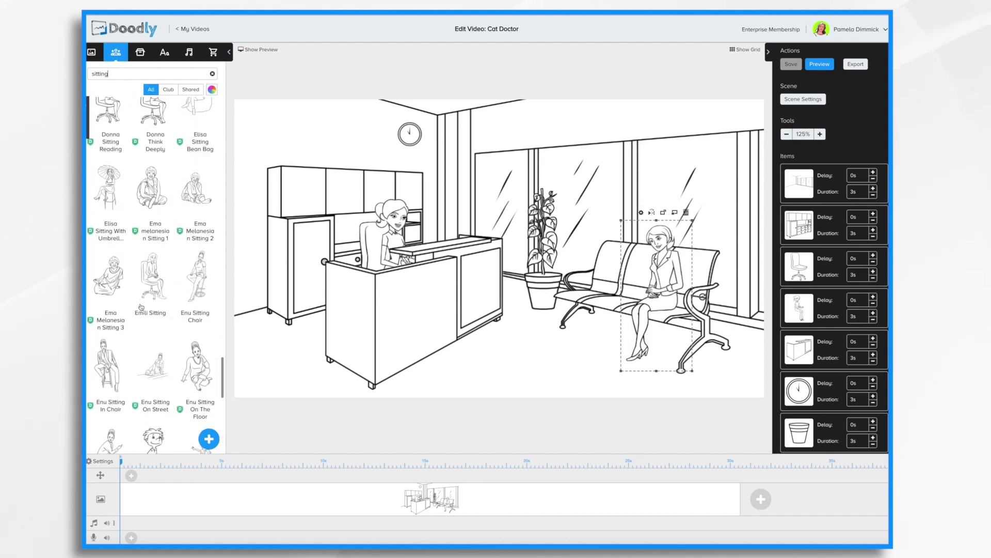
scroll(141, 306, down, 15)
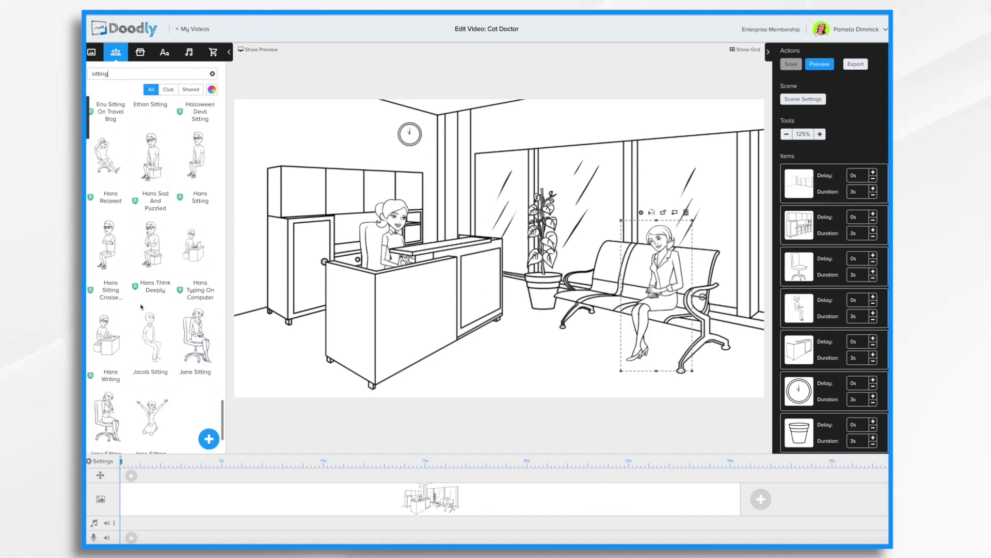
scroll(141, 307, down, 3)
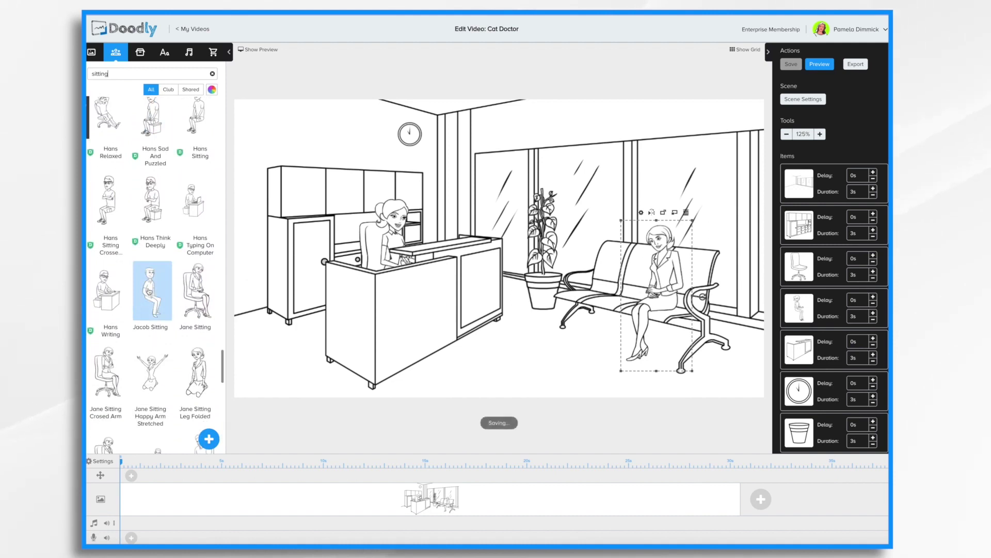
drag(151, 292, 652, 272)
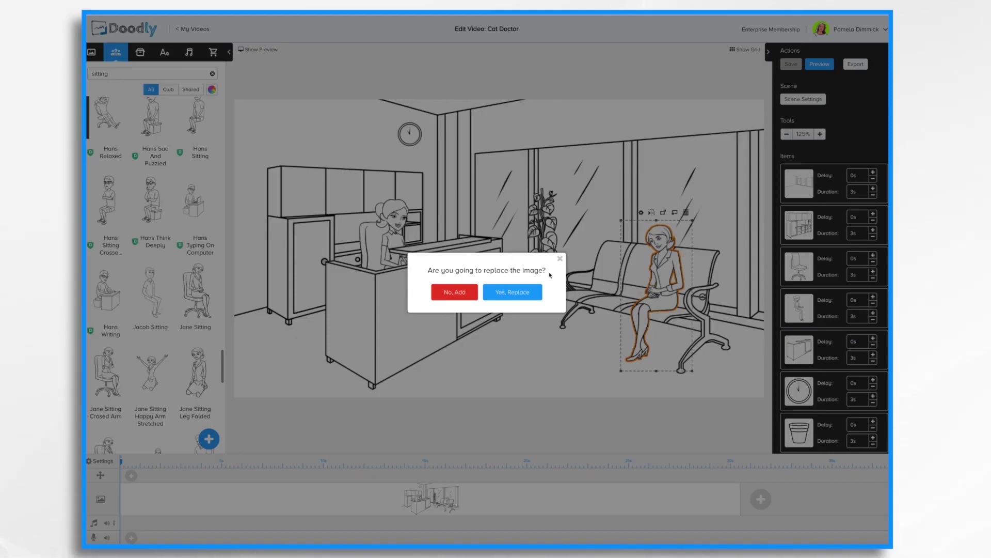
click(510, 293)
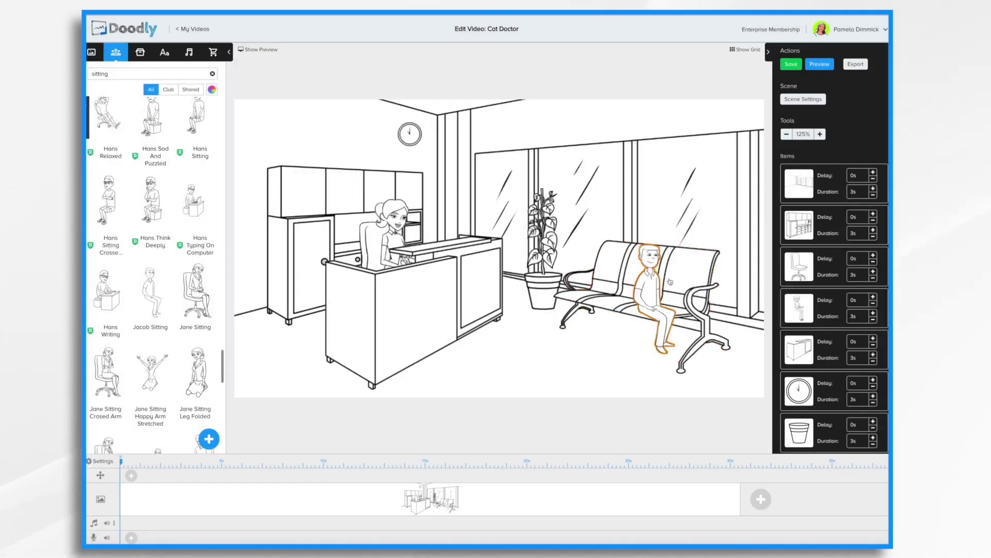
Enlarge the seated man, flip him horizontally to face the desk, and position him on the bench.
click(653, 293)
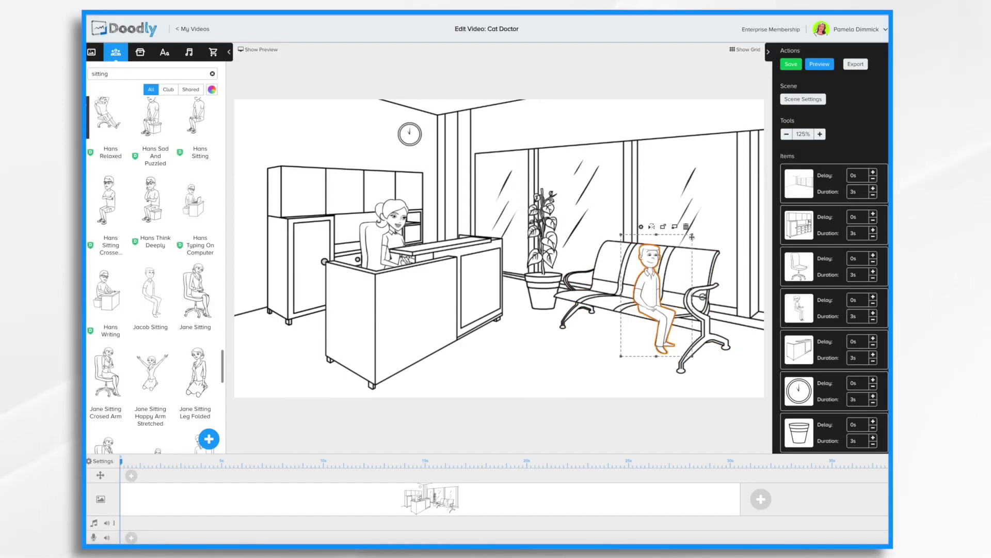
drag(693, 236, 711, 206)
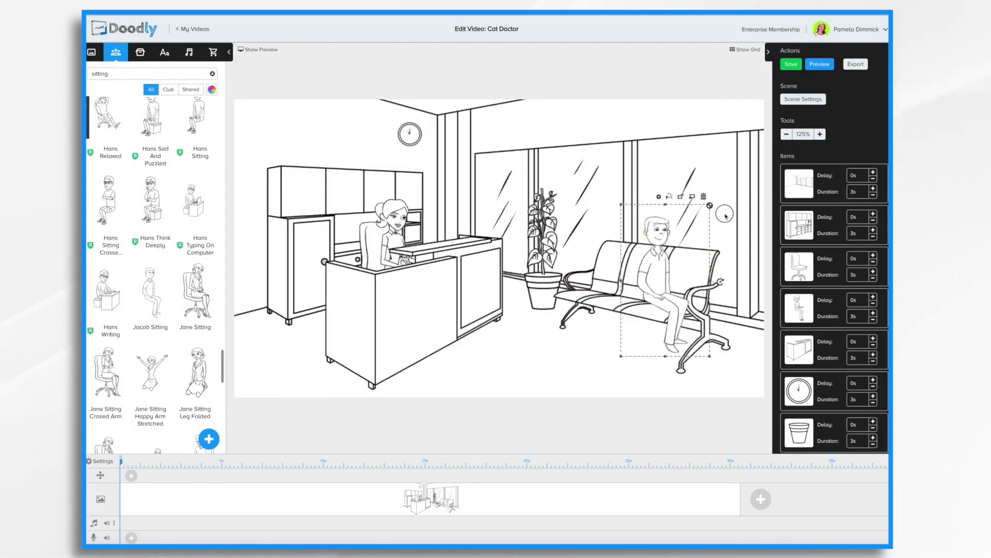
click(670, 197)
drag(674, 285, 665, 288)
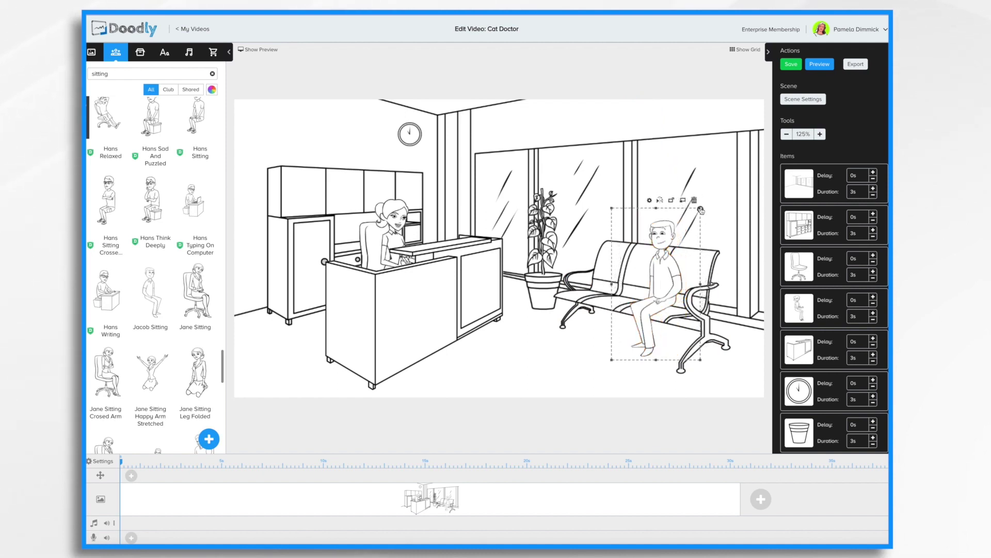
drag(700, 210, 703, 206)
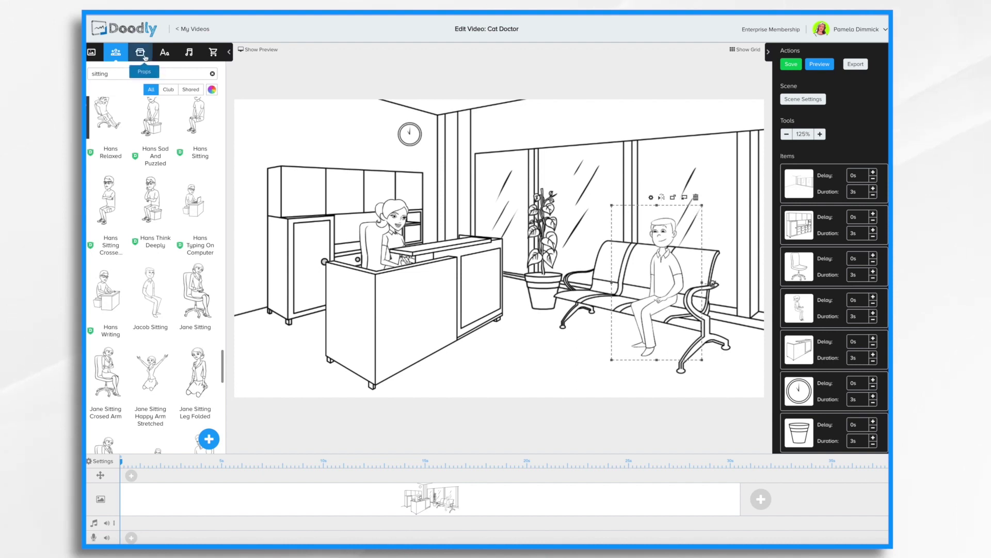
Search the props library for "cat" and add the walking outline Cat to the scene.
click(142, 53)
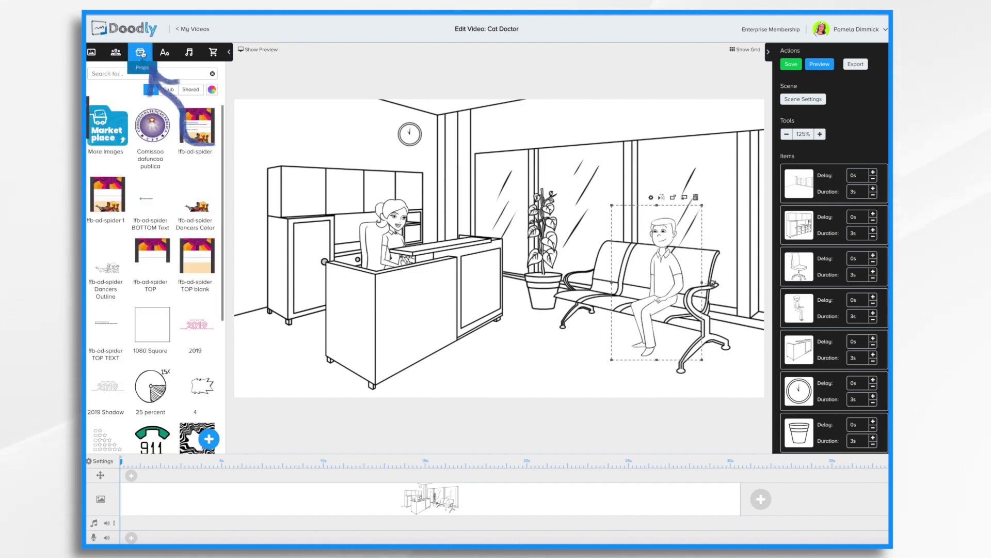
click(124, 74)
text(cat)
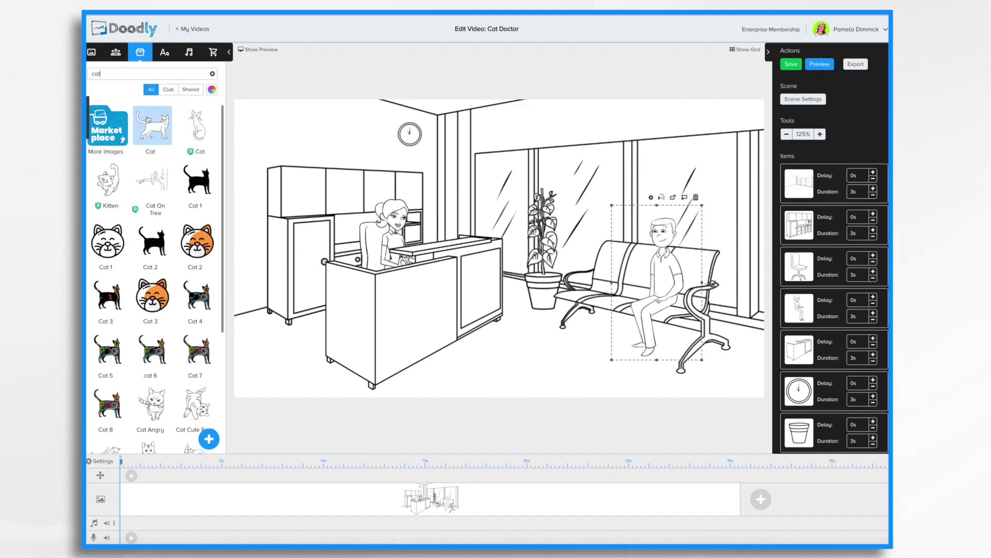
click(154, 133)
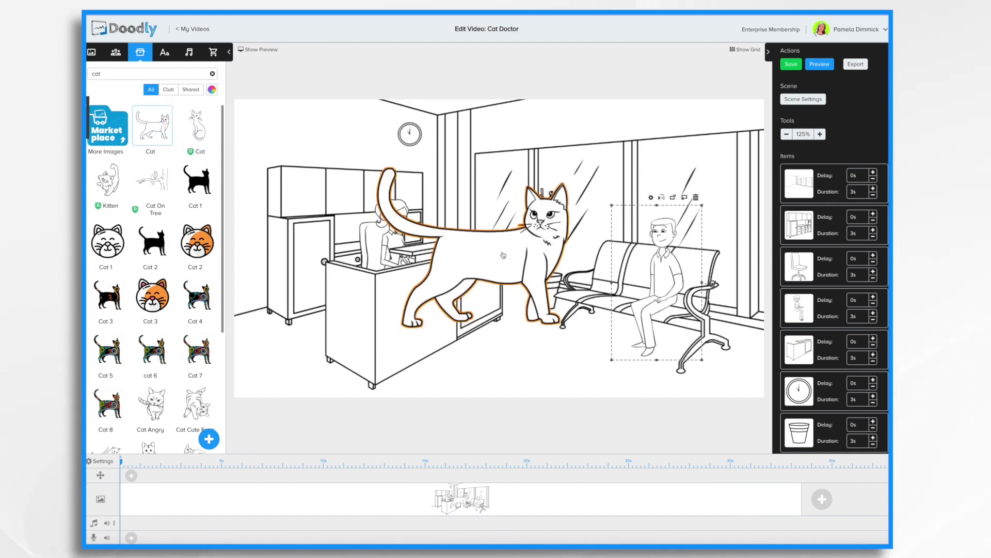
Shrink the cat and place it on the floor in front of the bench, beside the man's feet.
drag(504, 254, 545, 311)
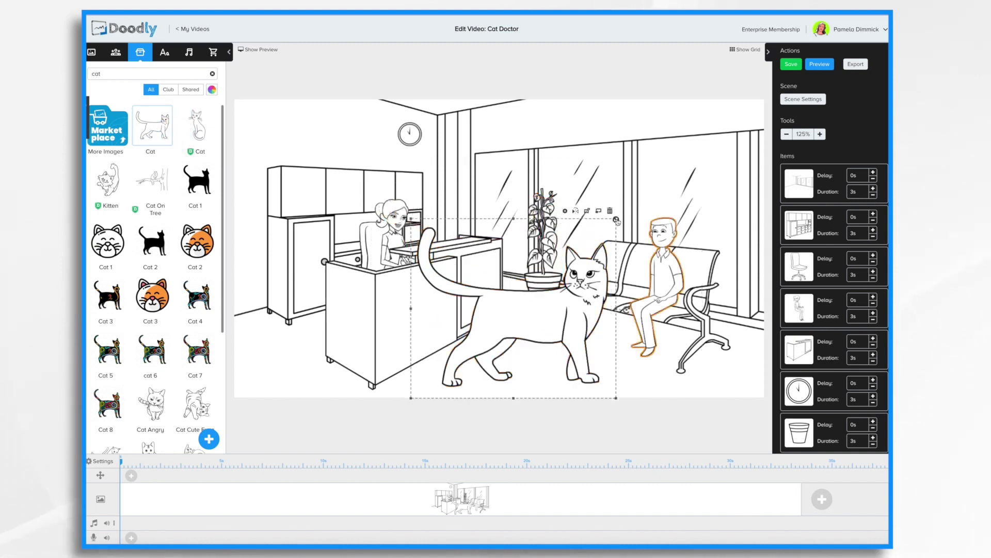
drag(617, 222, 609, 323)
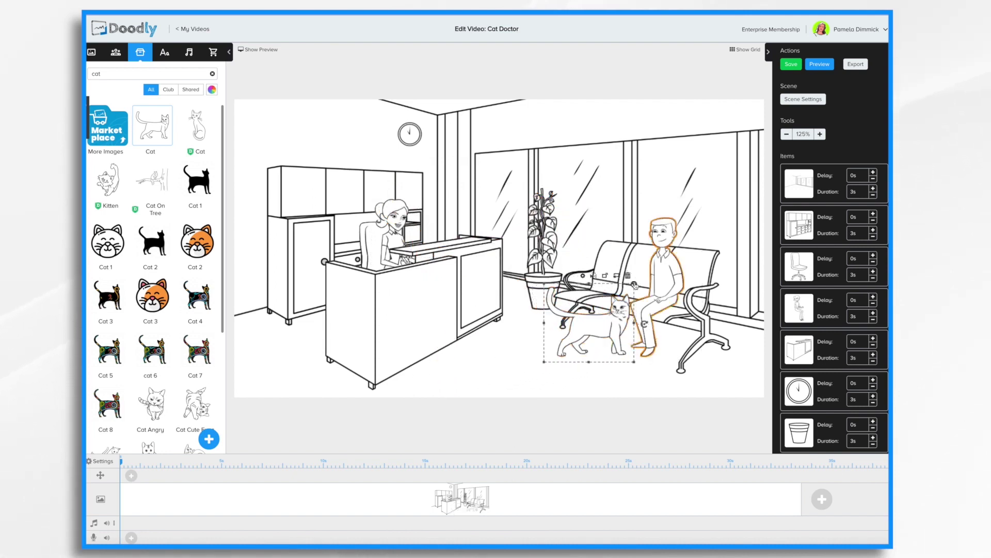
drag(634, 286, 630, 292)
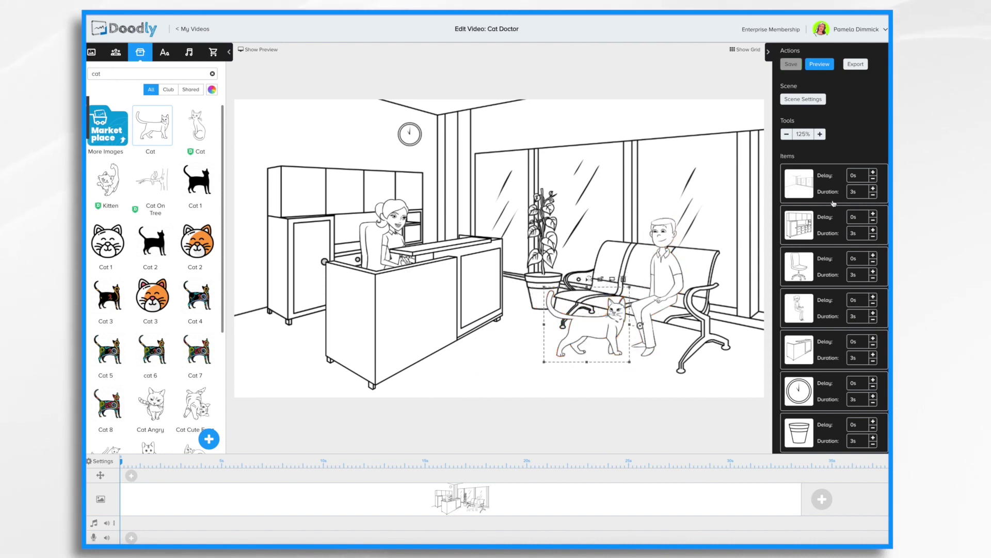
Review the delay and duration of every item in the scene's item list, and preview the video.
scroll(833, 203, down, 5)
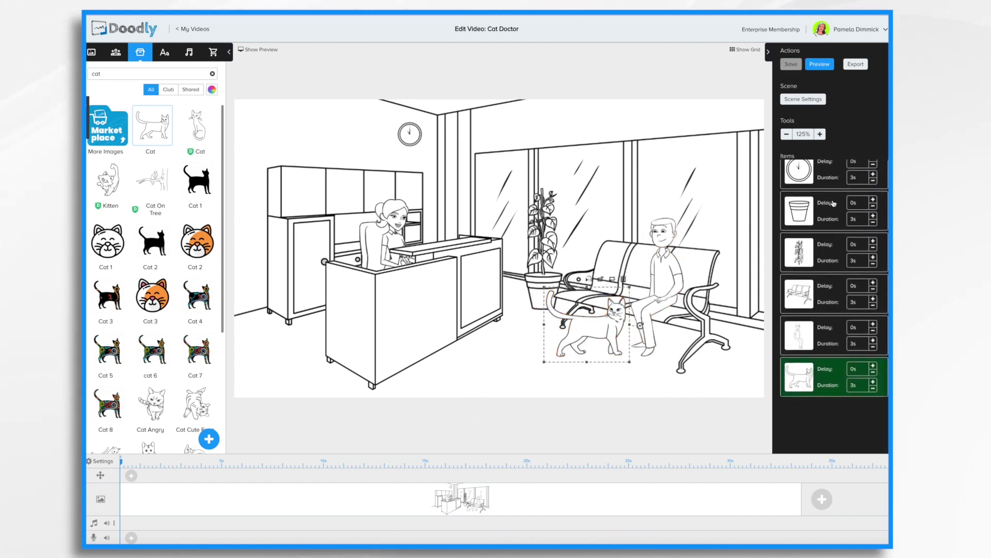
scroll(833, 203, up, 5)
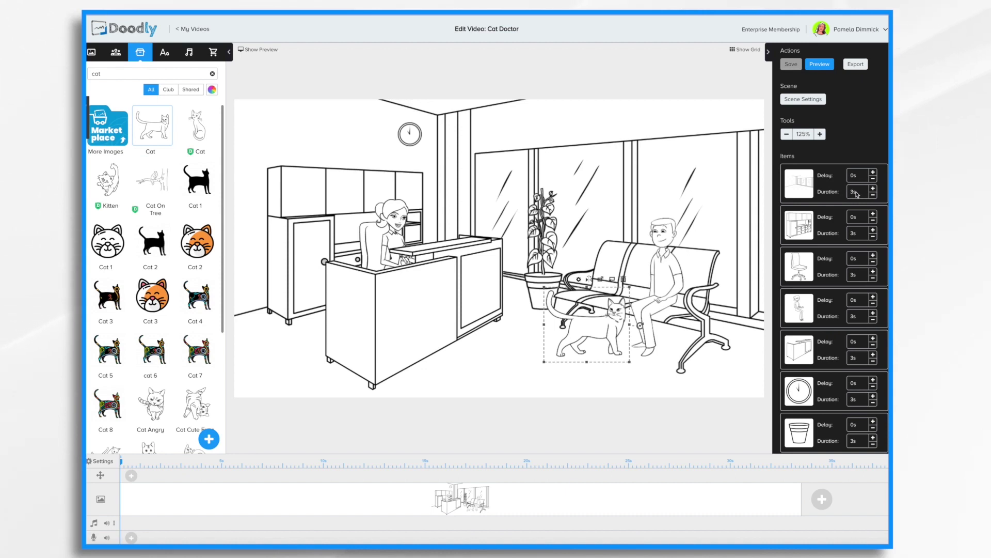
scroll(836, 217, down, 5)
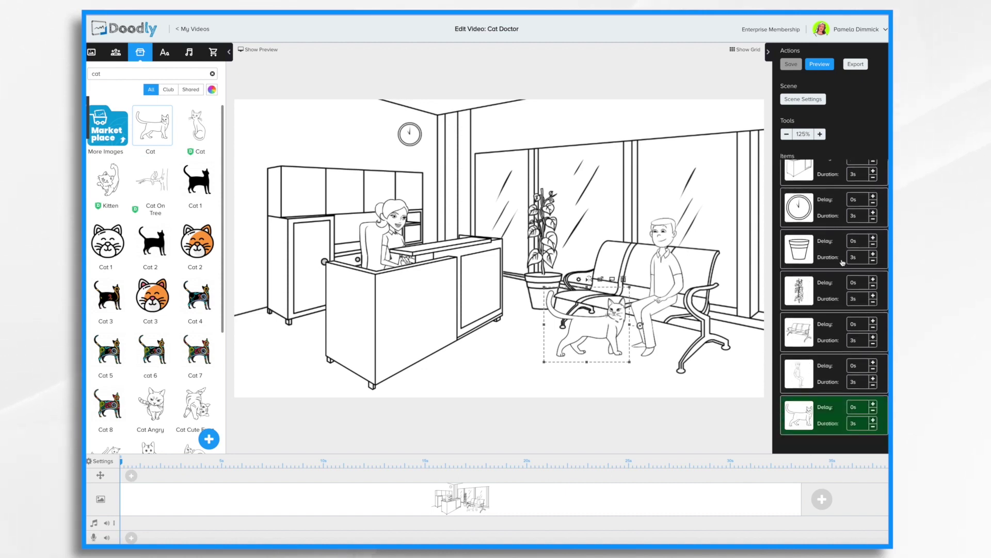
scroll(843, 262, up, 4)
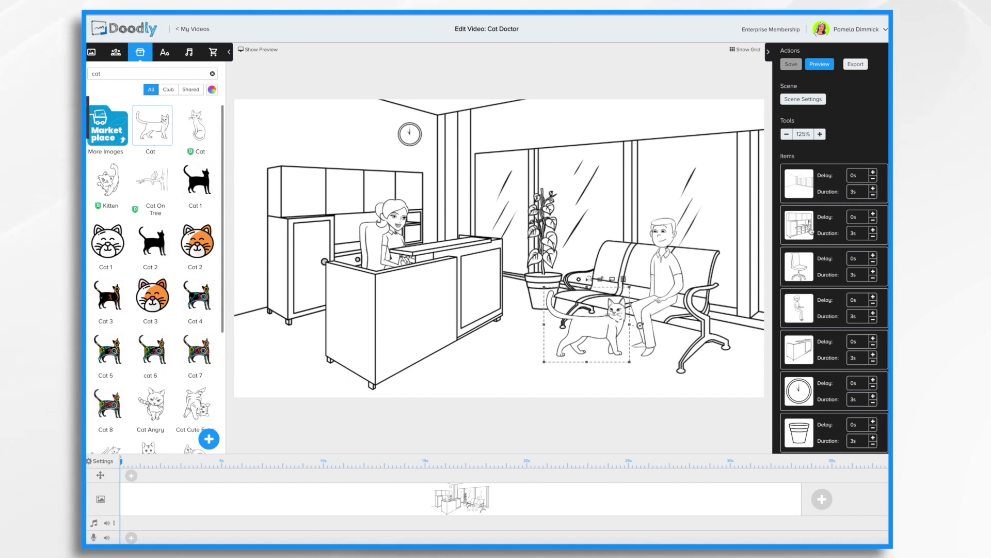
click(825, 65)
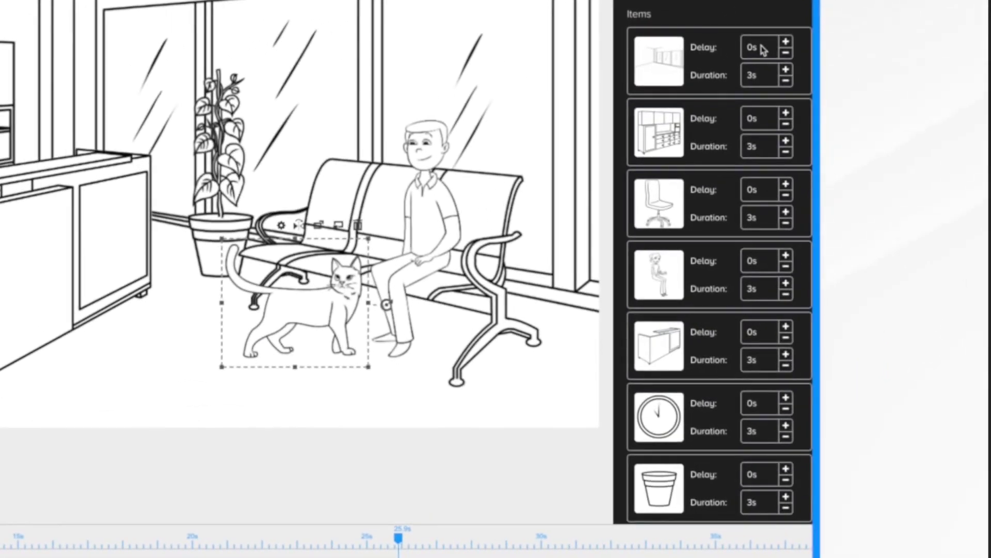
Set the drawing duration of the room background and the cabinets to 0 seconds each.
click(751, 77)
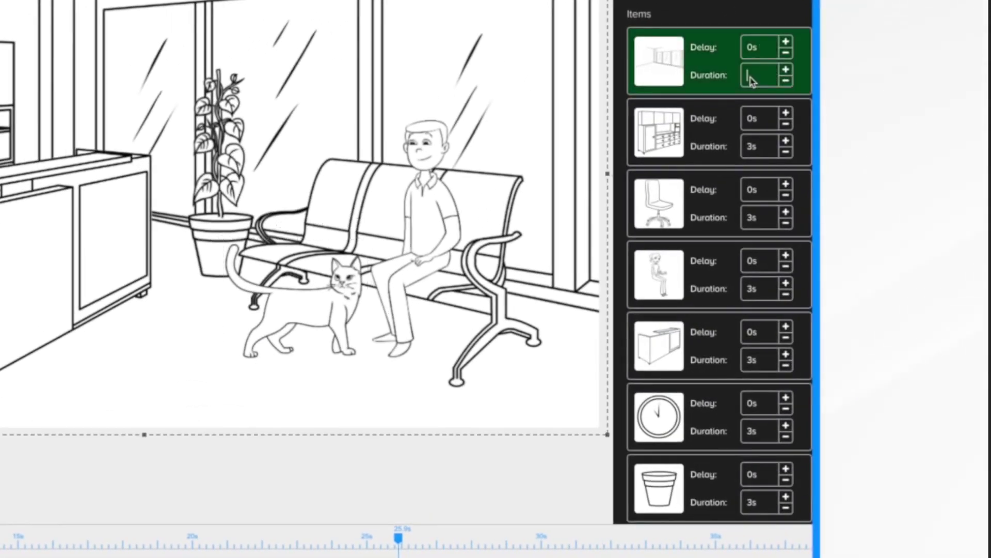
click(753, 147)
text(0)
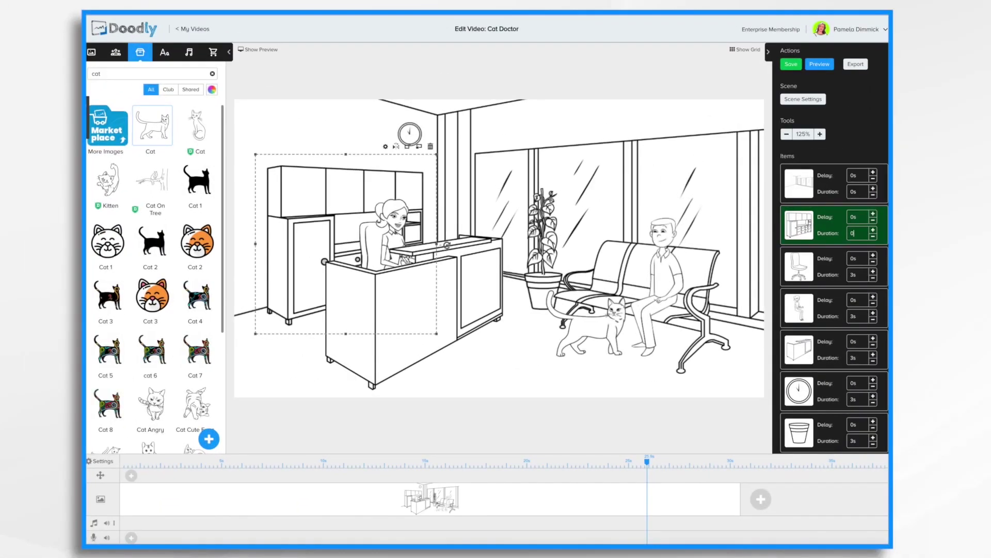
Set the drawing duration of the office chair and the receptionist to 0 seconds each.
key(Return)
click(858, 275)
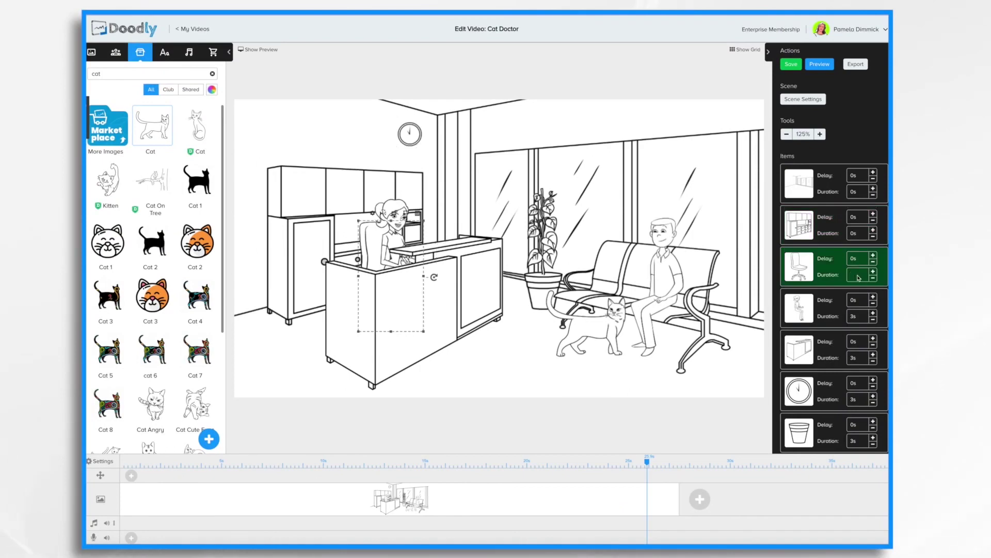
text(0)
key(Return)
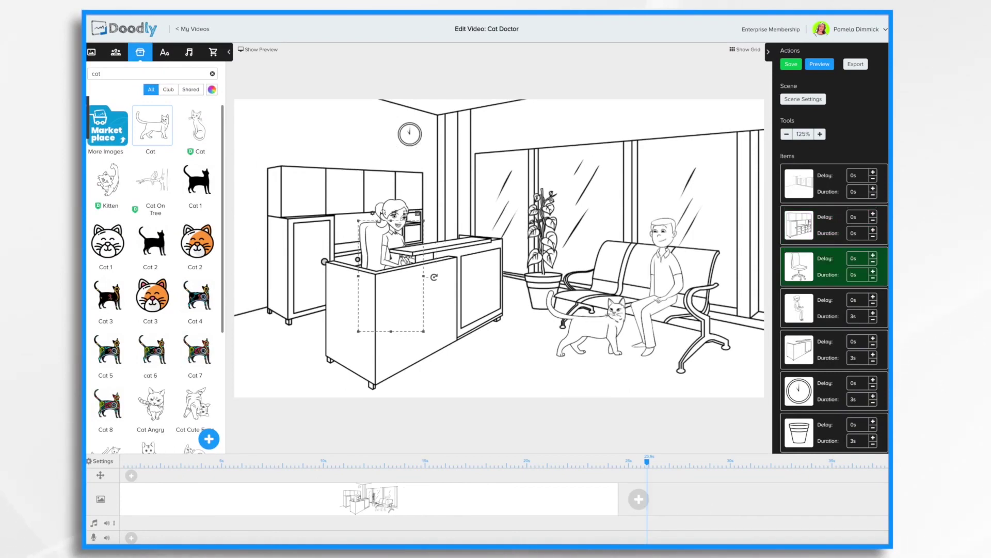
click(858, 316)
text(0)
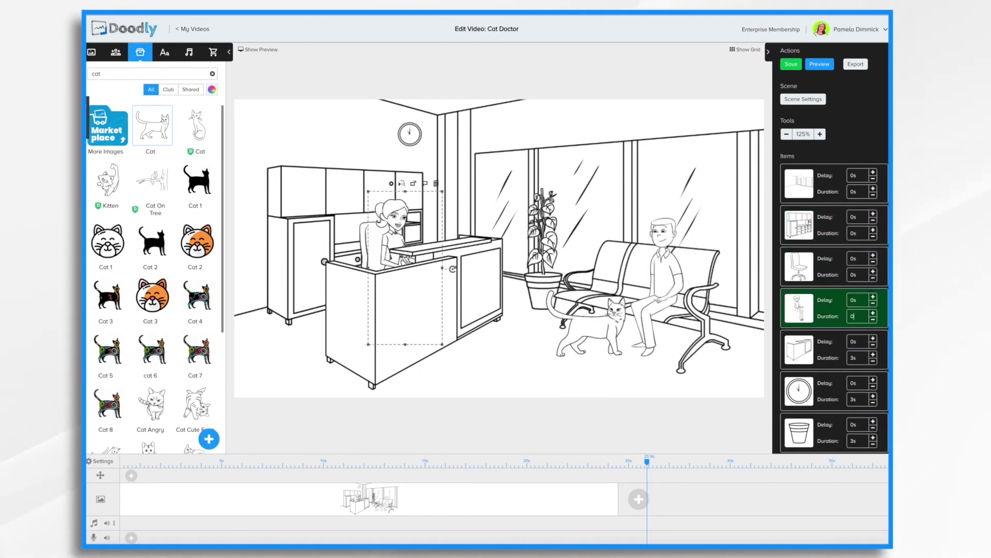
key(Return)
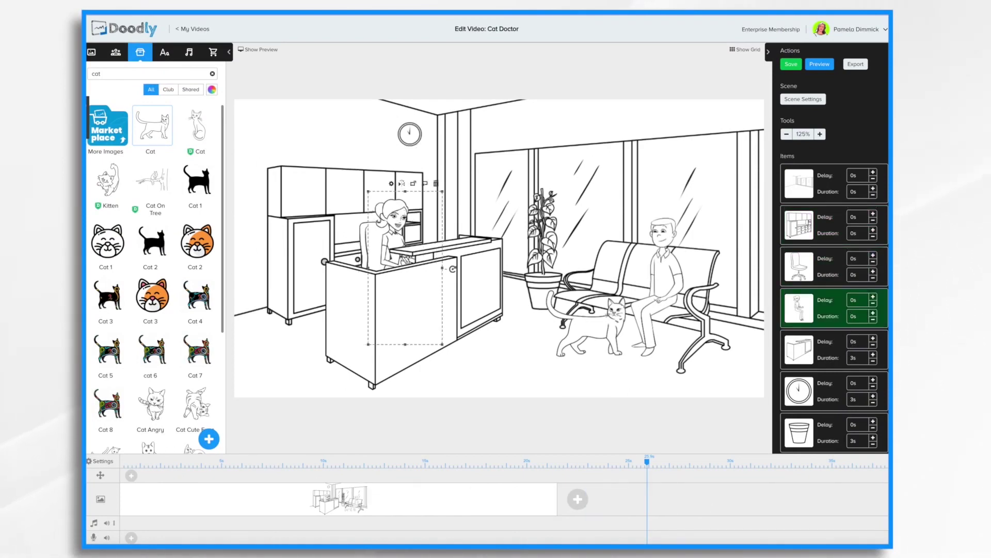
Set the drawing duration of the reception desk, the wall clock and the plant pot to 0 seconds each.
click(858, 358)
text(0)
key(Return)
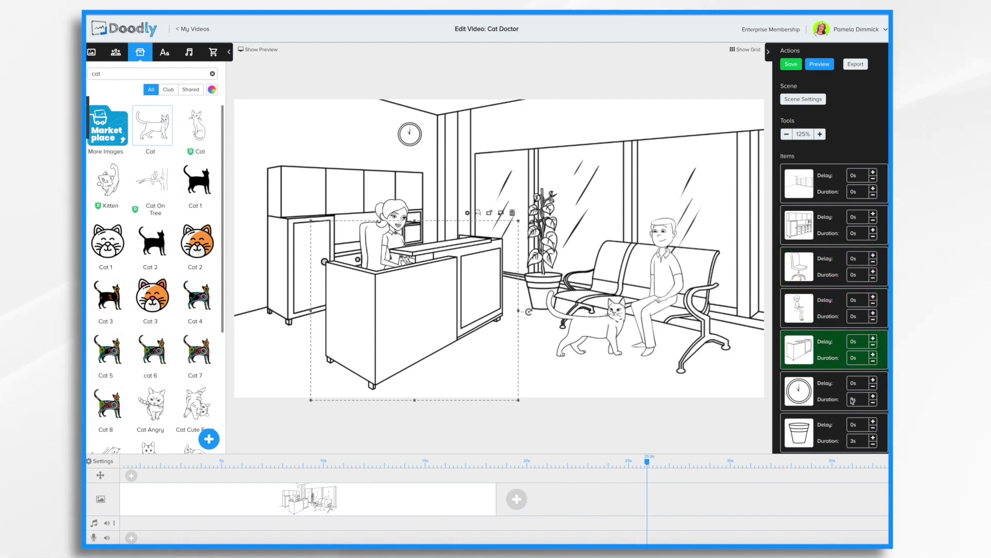
click(862, 402)
key(Return)
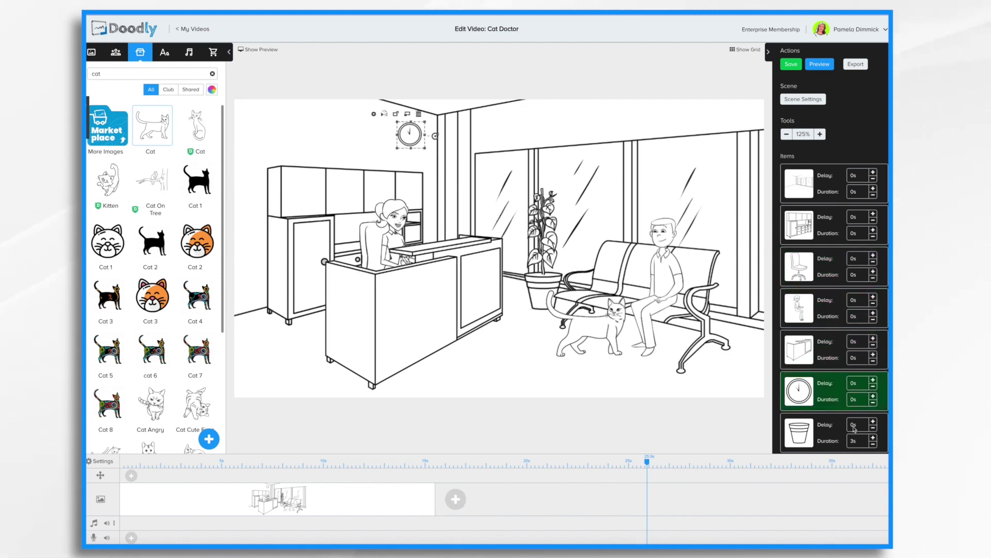
click(858, 441)
text(0)
key(Return)
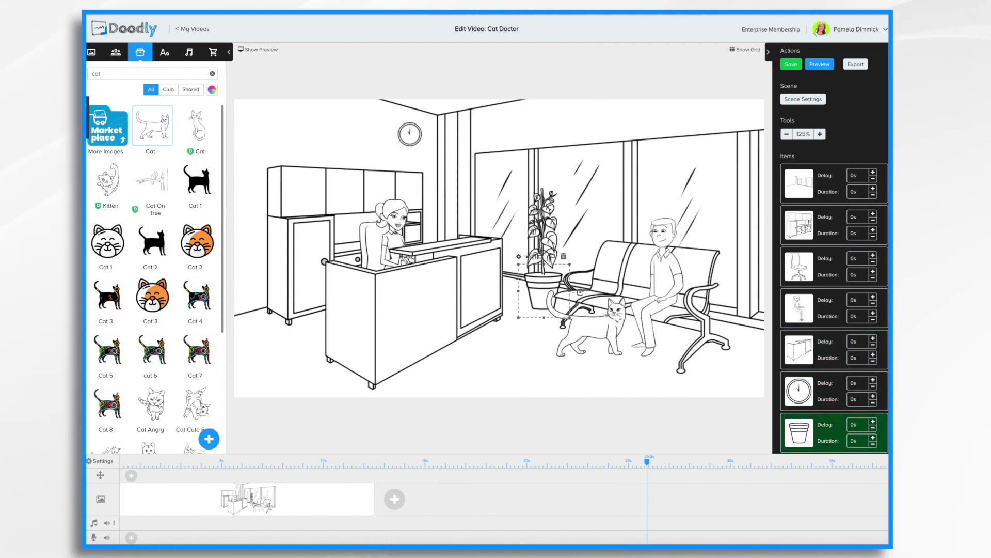
Set the drawing duration of the climbing plant and the bench to 0 seconds each, and preview the video.
scroll(854, 400, down, 4)
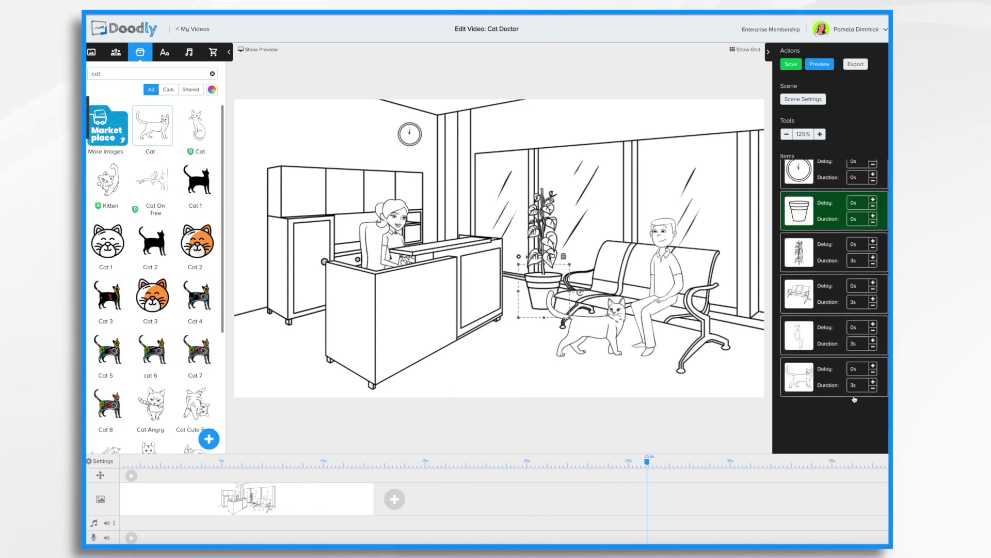
click(860, 261)
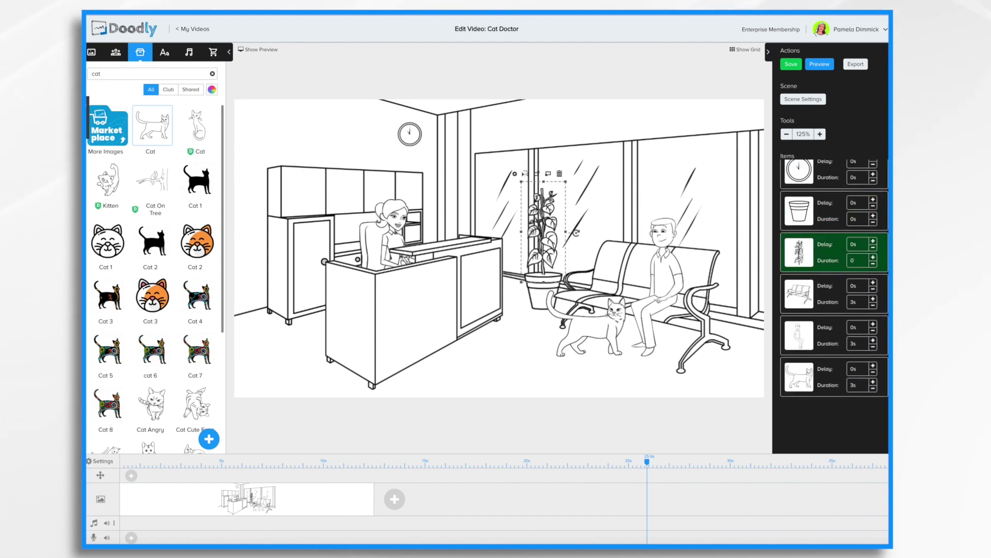
text(0)
key(Return)
click(859, 303)
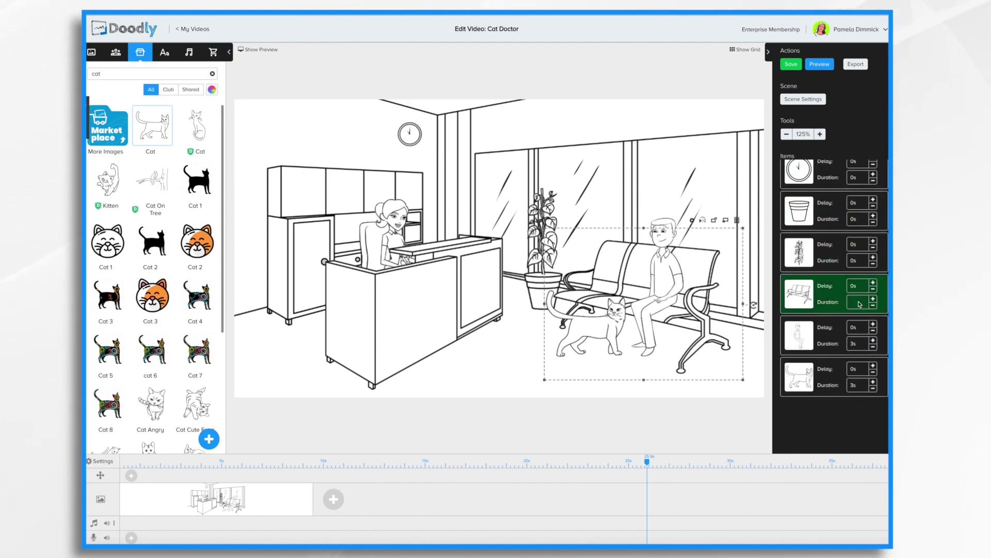
text(0)
key(Return)
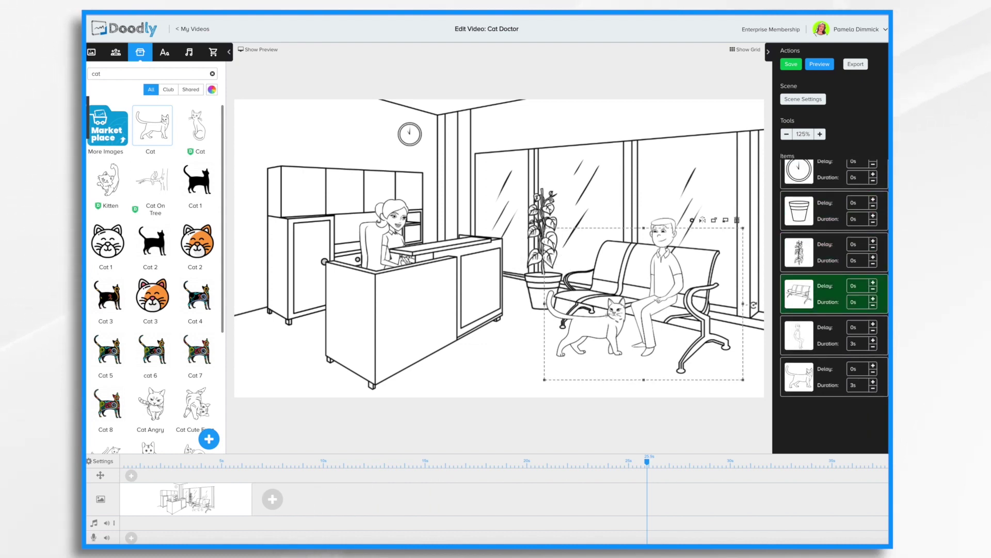
click(826, 64)
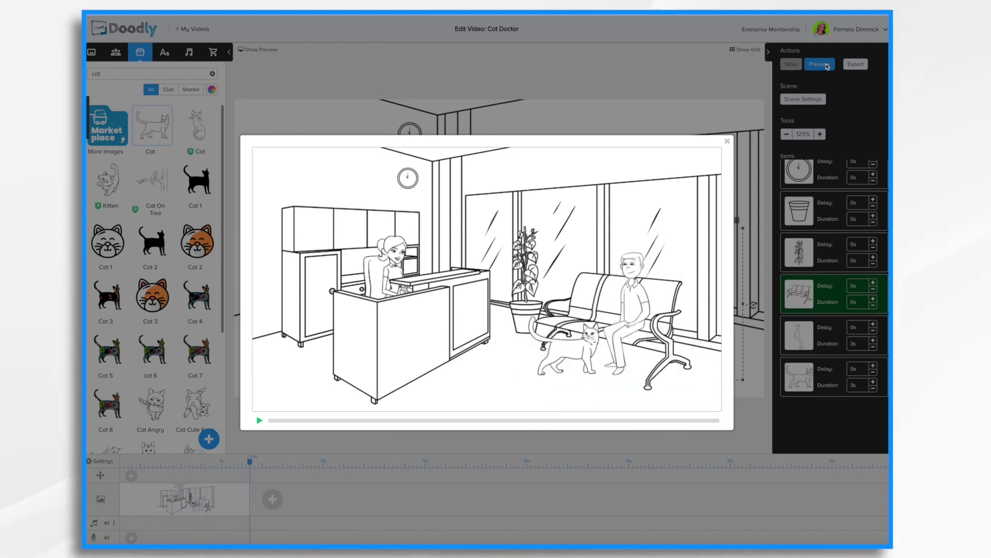
click(727, 141)
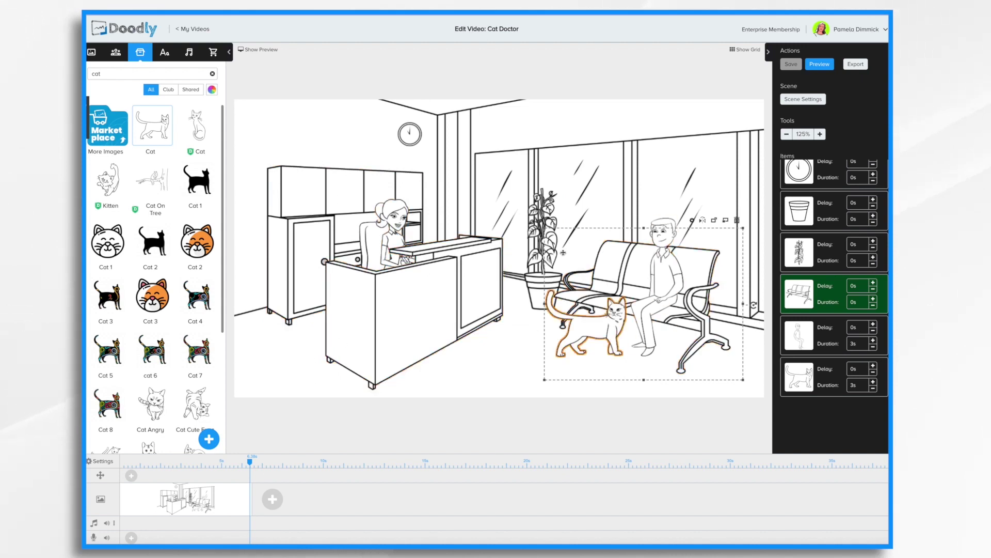
Search the character library for "doctor" and add Luciana Veterinarian to the scene as a new item without replacing any image.
click(117, 53)
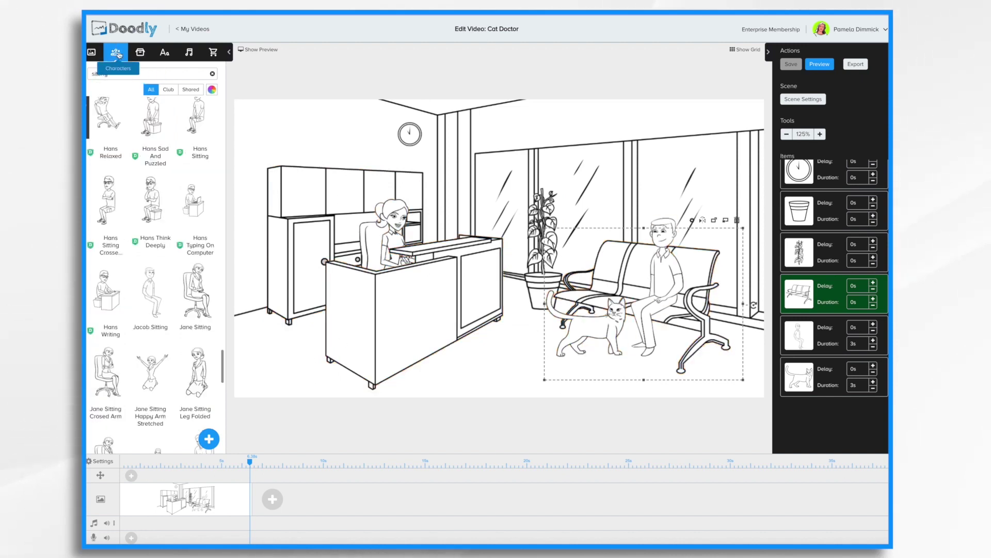
click(137, 75)
key(BackSpace)
key(BackSpace)
key(BackSpace)
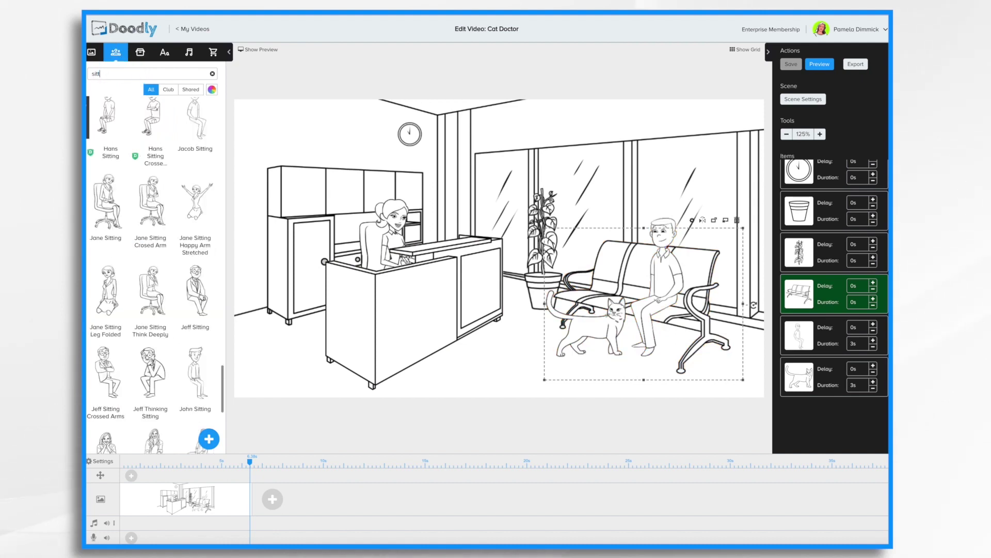
key(BackSpace)
text(doctor)
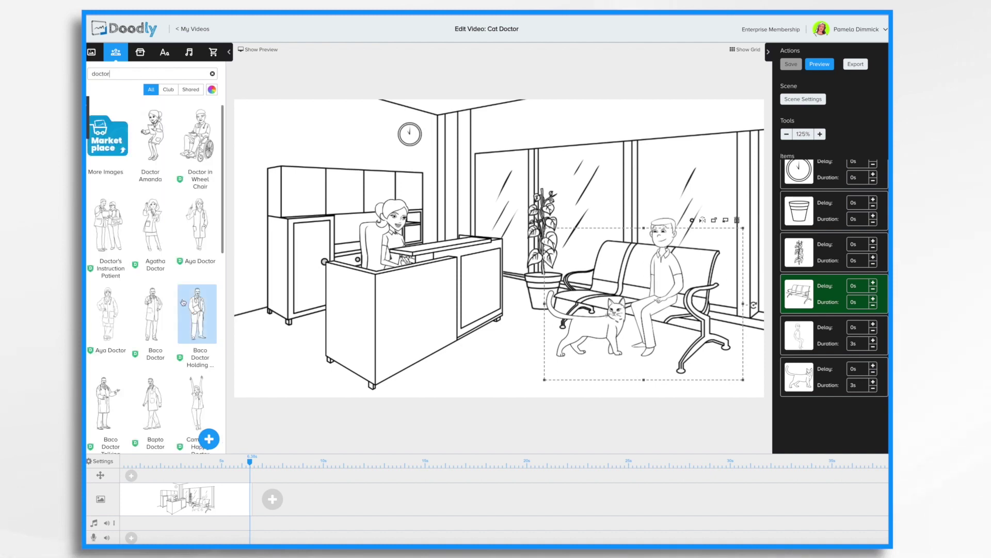
scroll(181, 279, down, 15)
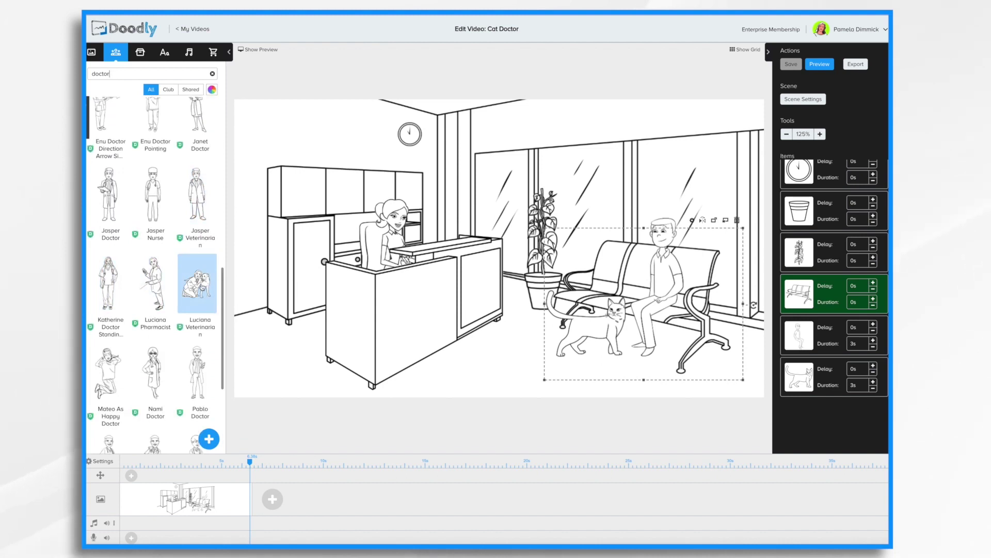
drag(197, 283, 318, 303)
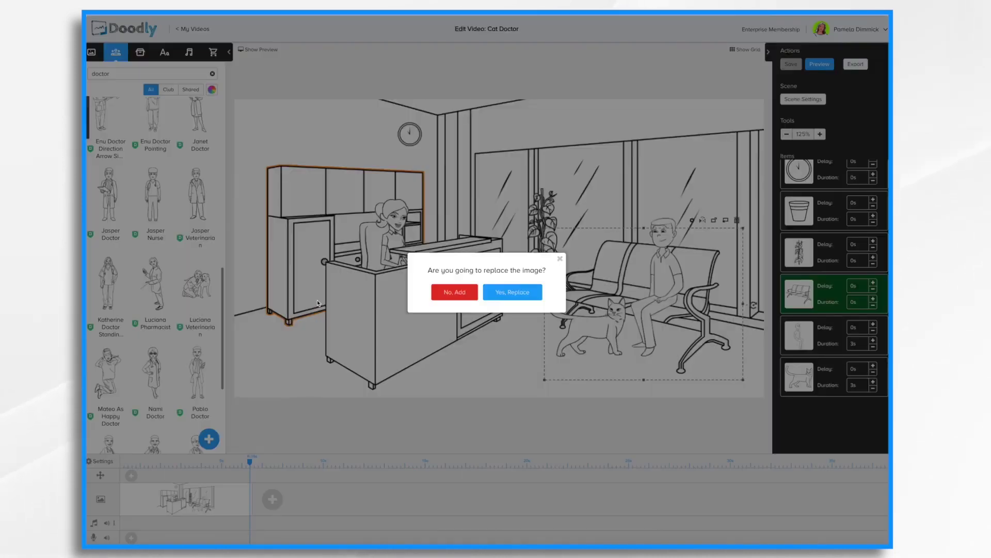
click(466, 293)
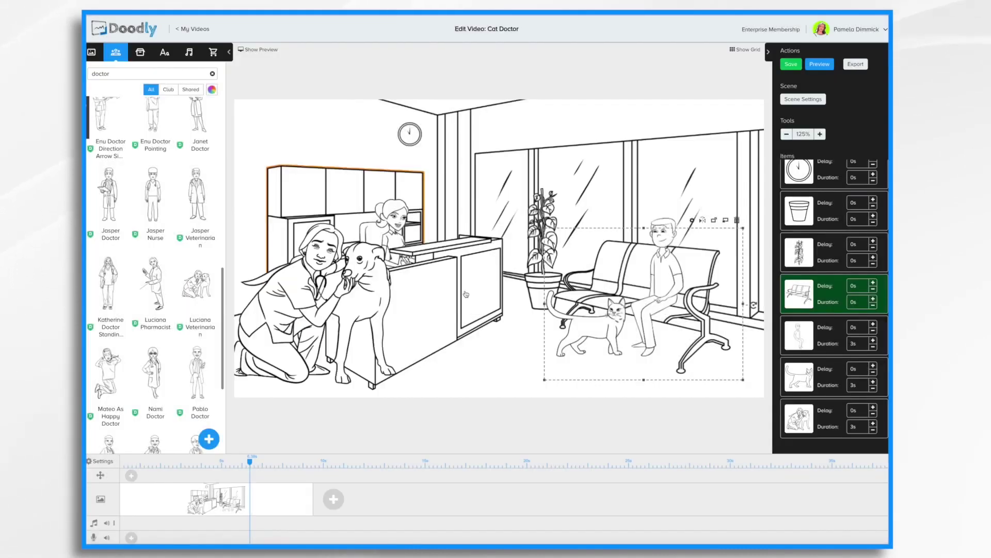
Shrink the veterinarian with the dog and place the figure on the floor in front of the reception desk, beside the cat.
drag(319, 287, 437, 297)
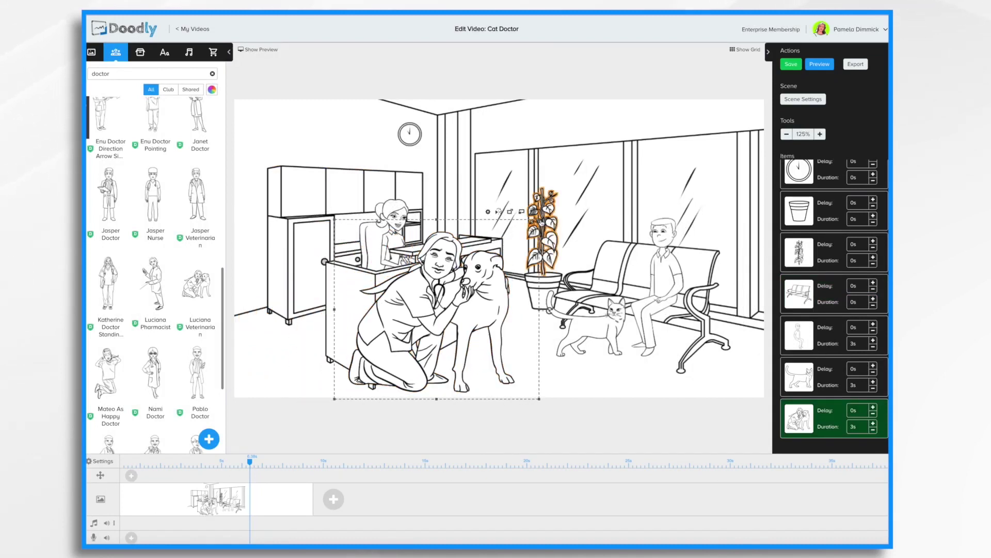
drag(539, 219, 488, 265)
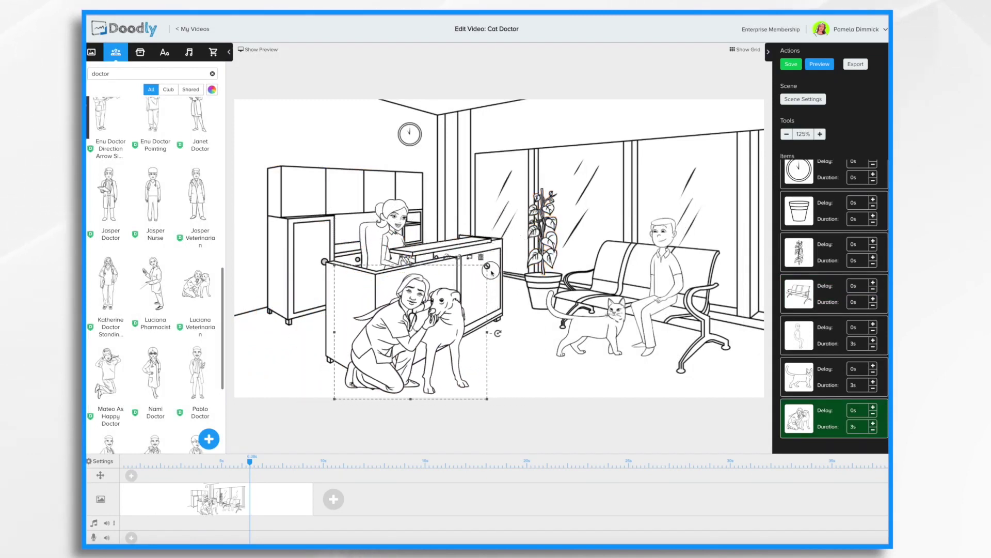
drag(408, 326, 465, 319)
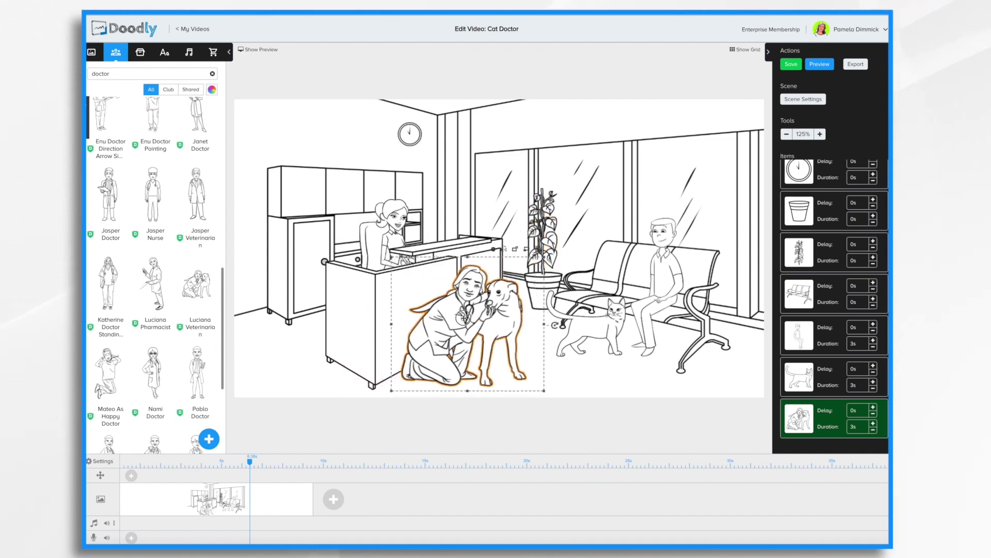
Set the veterinarian item's delay to 5 seconds and preview the video.
scroll(826, 362, down, 1)
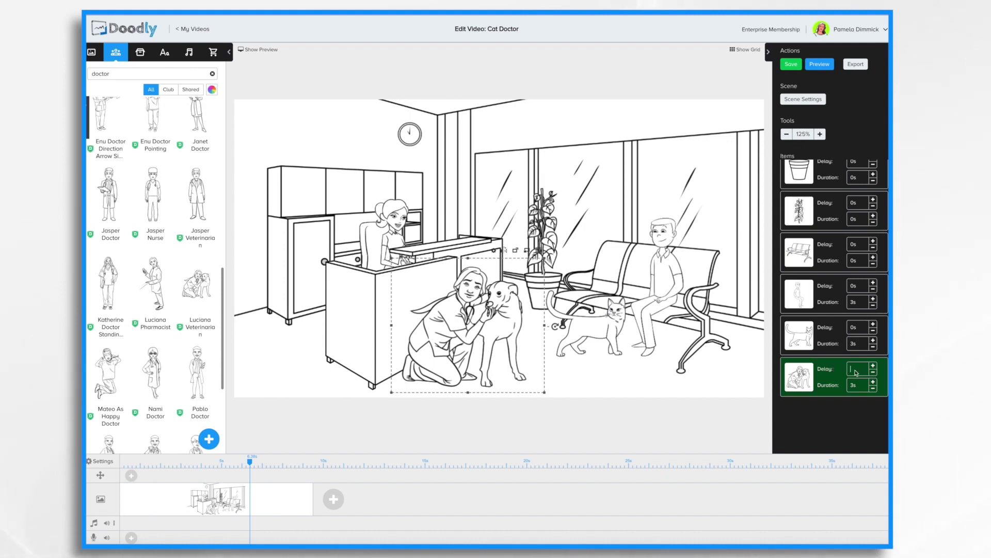
key(Return)
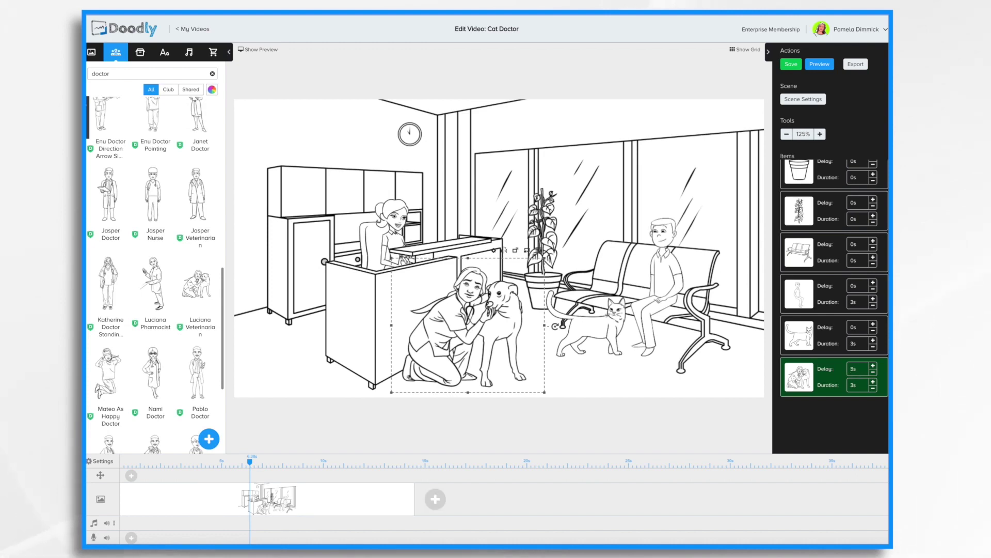
click(823, 65)
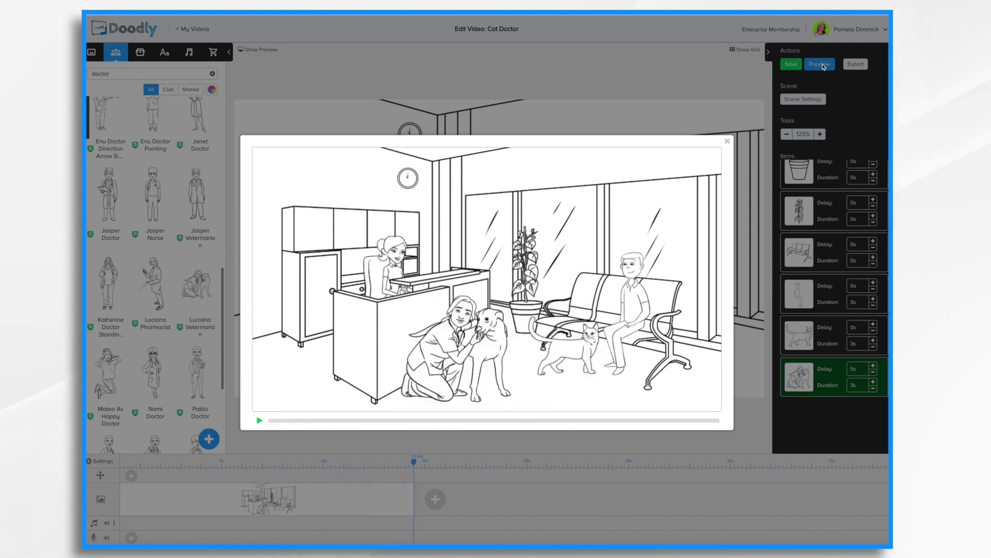
click(824, 66)
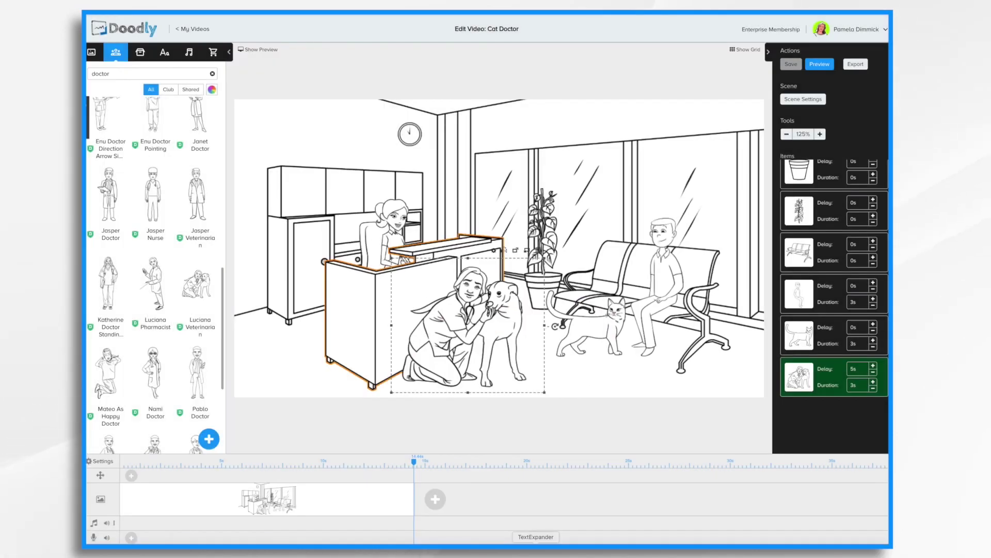